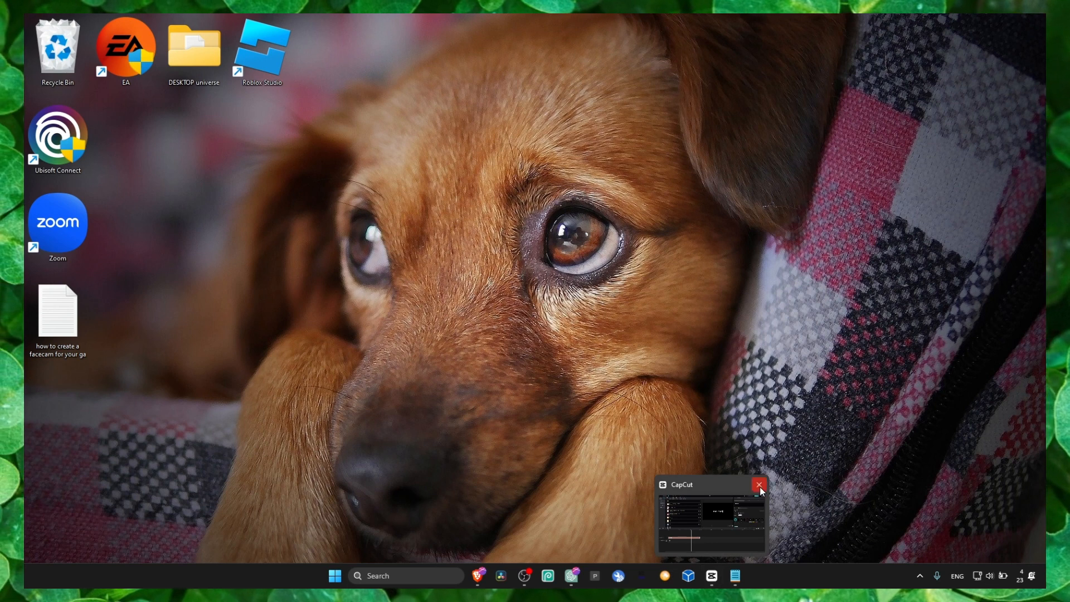
# - Switch to CapCut's project list and delete both existing projects
pyautogui.click(712, 524)
pyautogui.moveTo(610, 325); pyautogui.dragTo(438, 258)
pyautogui.click(612, 437)
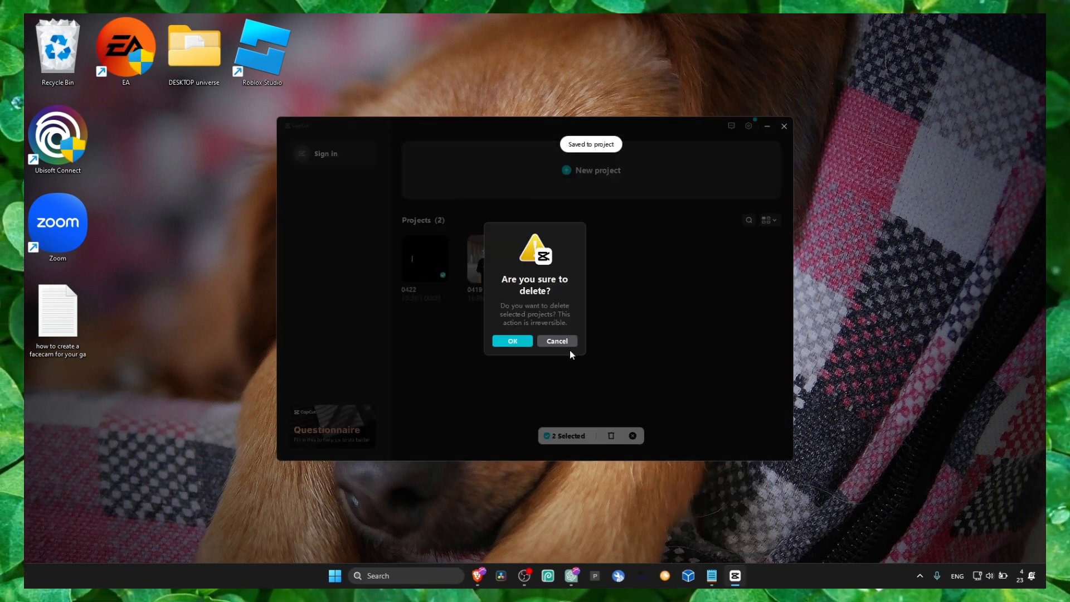
pyautogui.click(512, 341)
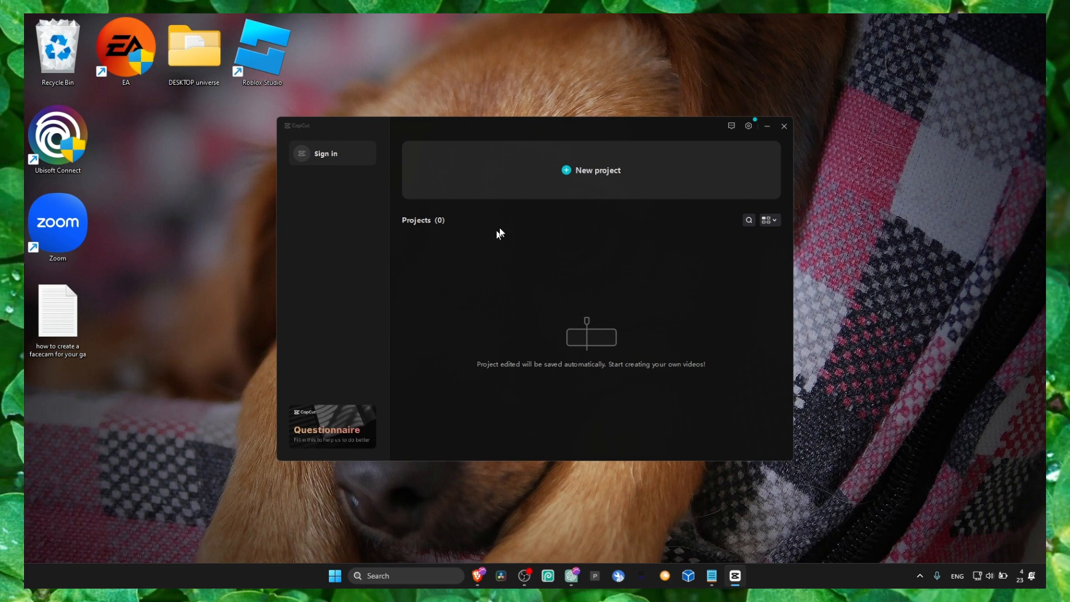
# - Create a new project and add a default text clip to the timeline
pyautogui.click(544, 187)
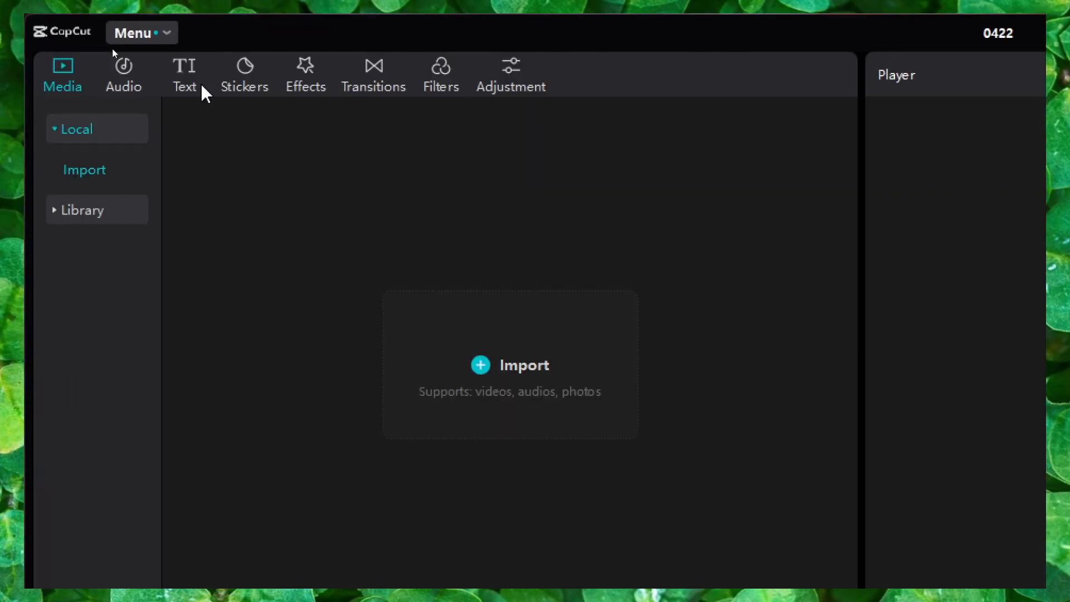
pyautogui.click(106, 49)
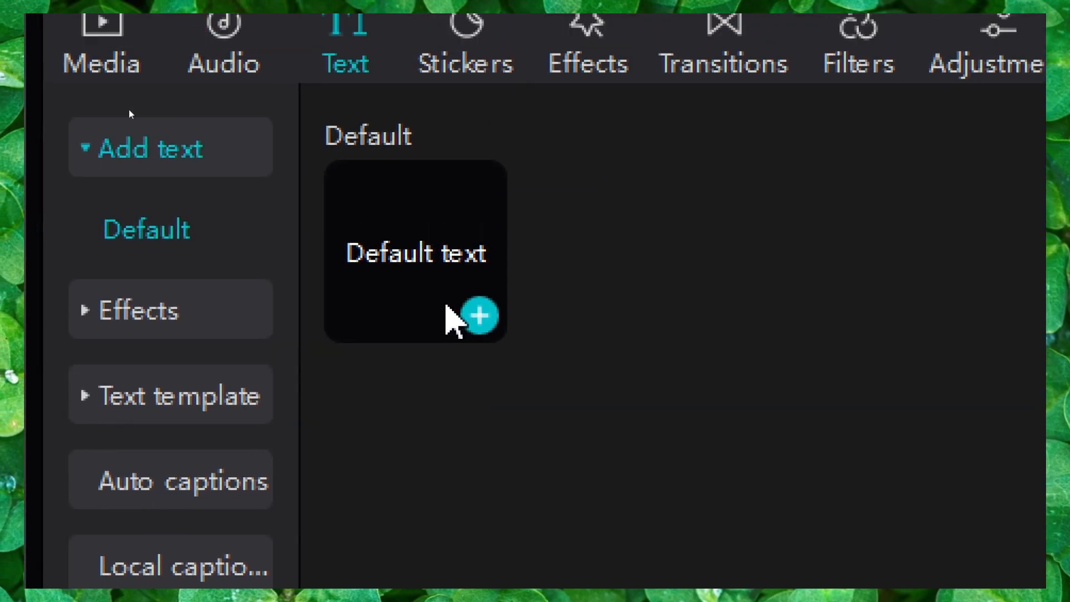
pyautogui.click(165, 283)
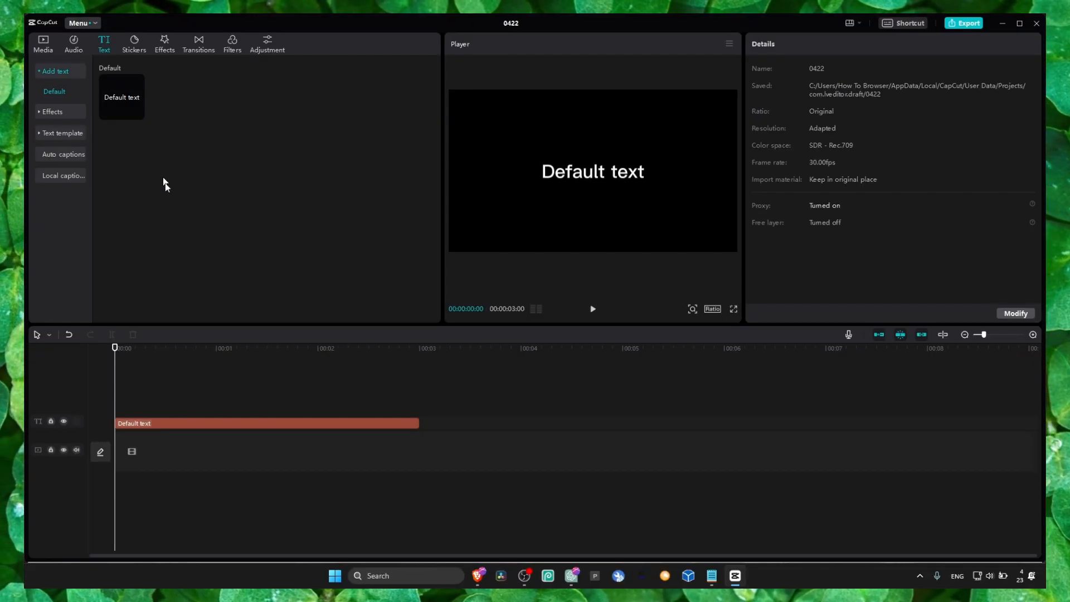
# - Extend the end of the default text clip to 00:00:03:13 and place the playhead within the clip
pyautogui.click(151, 423)
pyautogui.moveTo(421, 422); pyautogui.dragTo(465, 427)
pyautogui.click(469, 432)
pyautogui.click(298, 391)
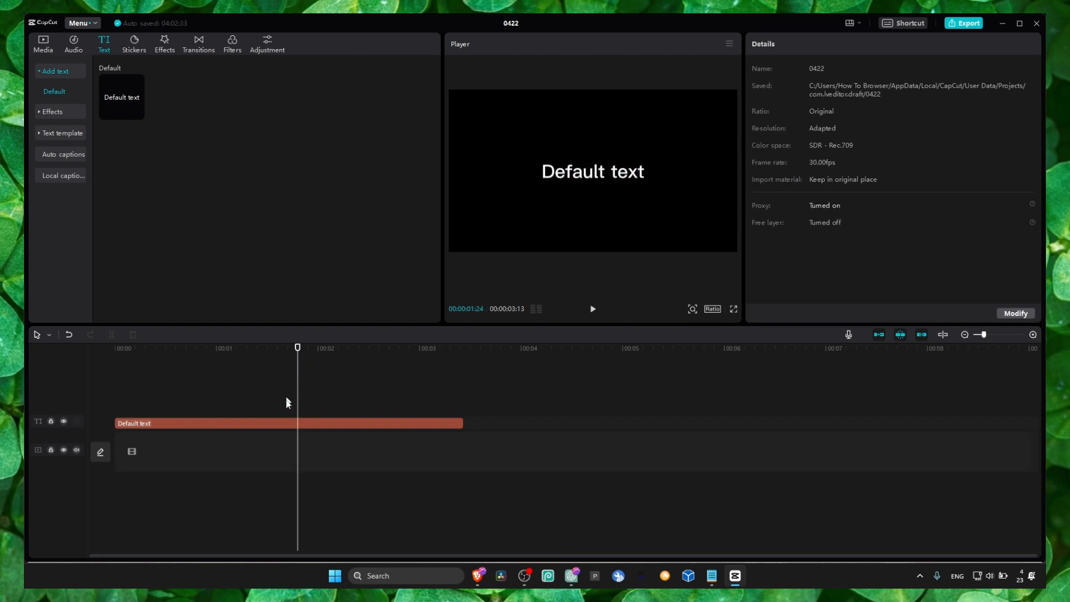
# - Set the default text clip's font to Pinyon Script
pyautogui.click(282, 423)
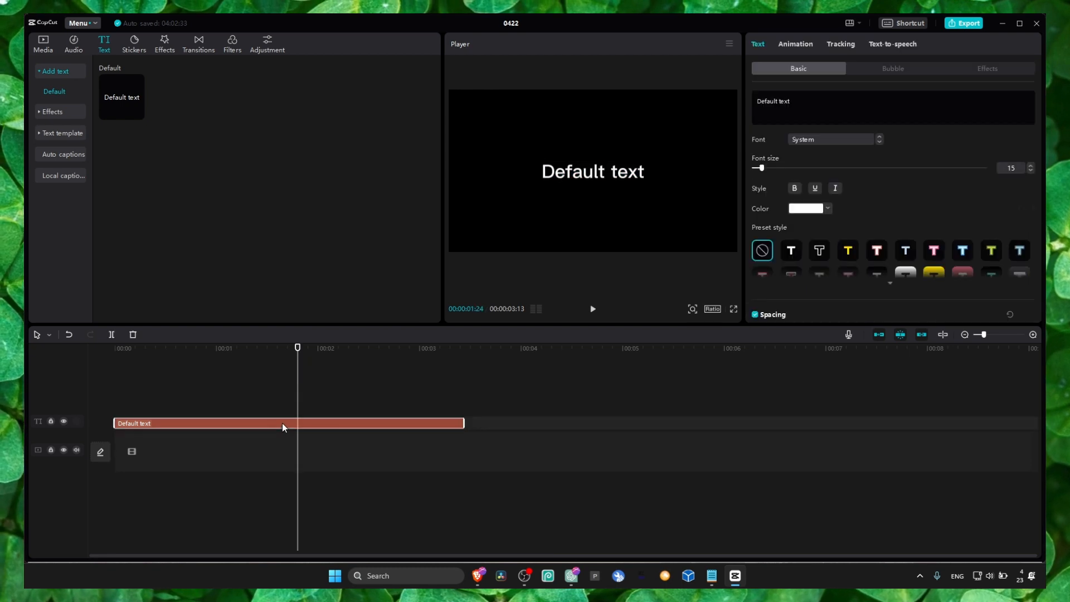
pyautogui.click(805, 142)
pyautogui.scroll(-5, 837, 252)
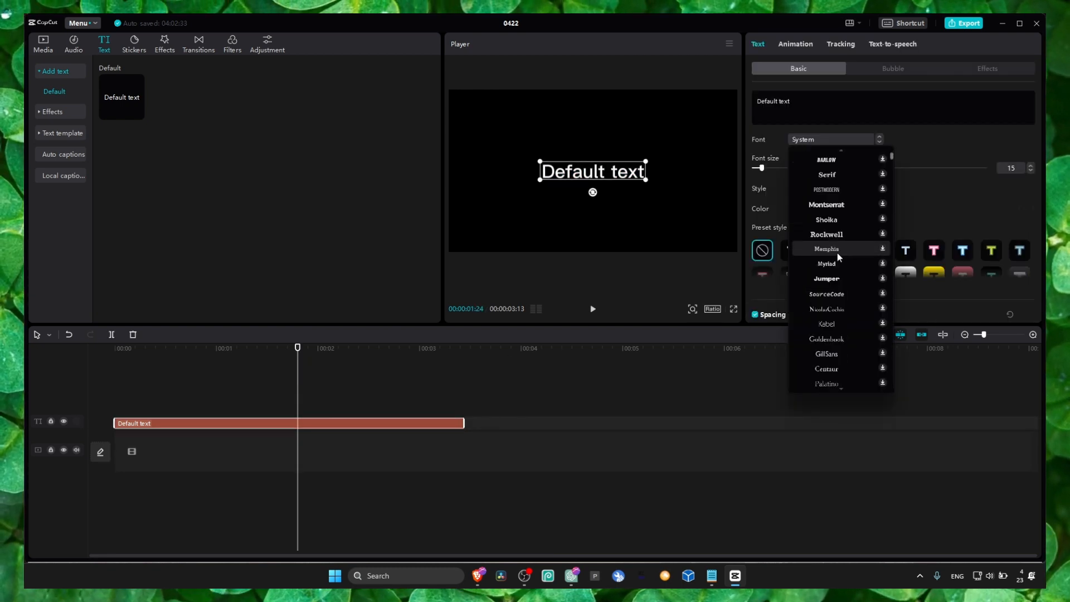
pyautogui.scroll(-4, 837, 254)
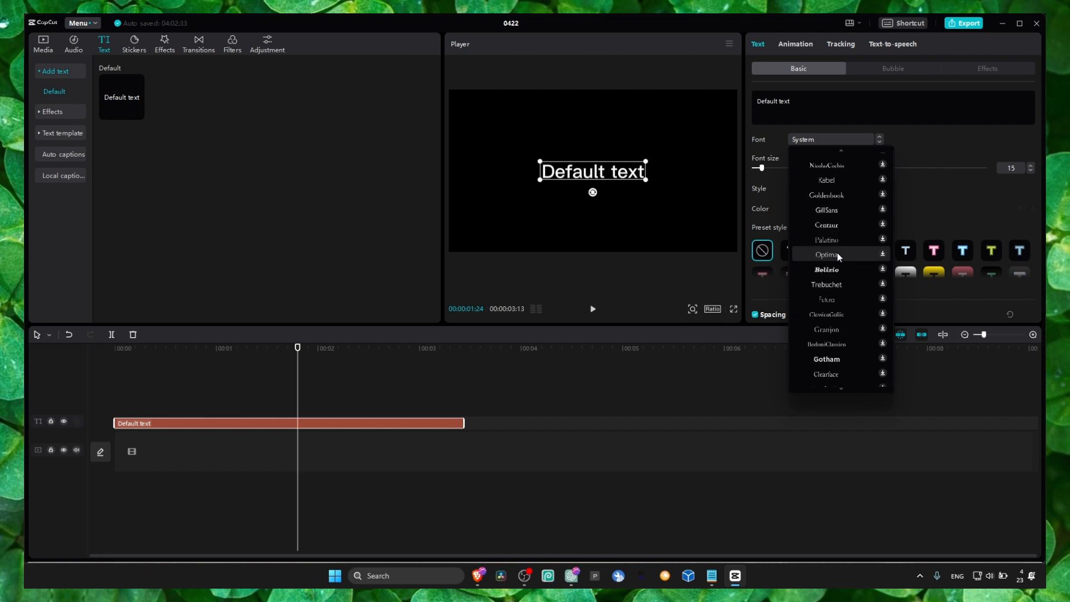
pyautogui.scroll(-6, 837, 252)
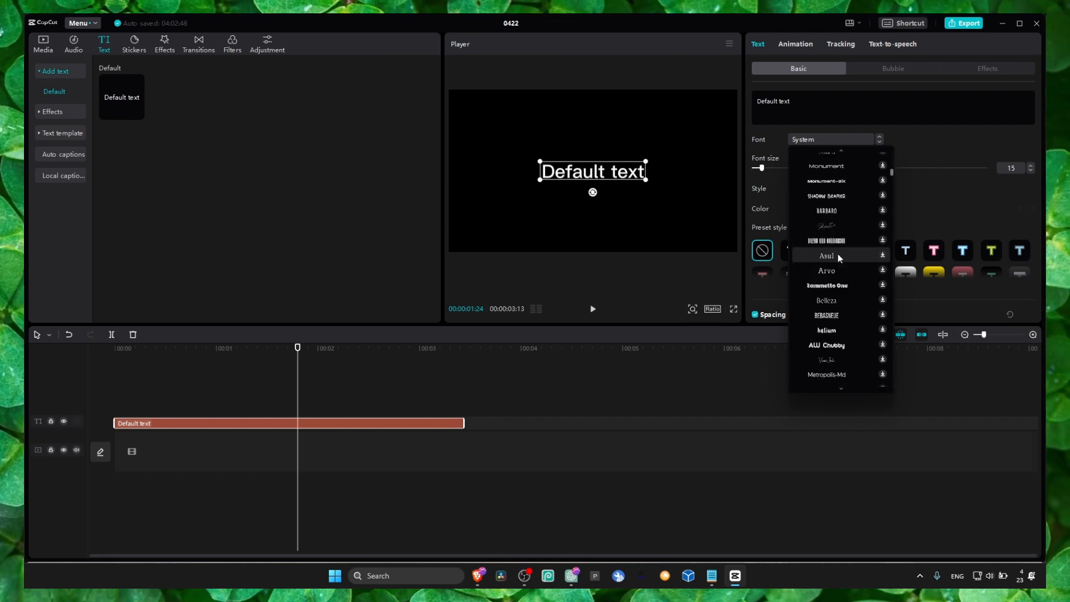
pyautogui.scroll(-6, 838, 254)
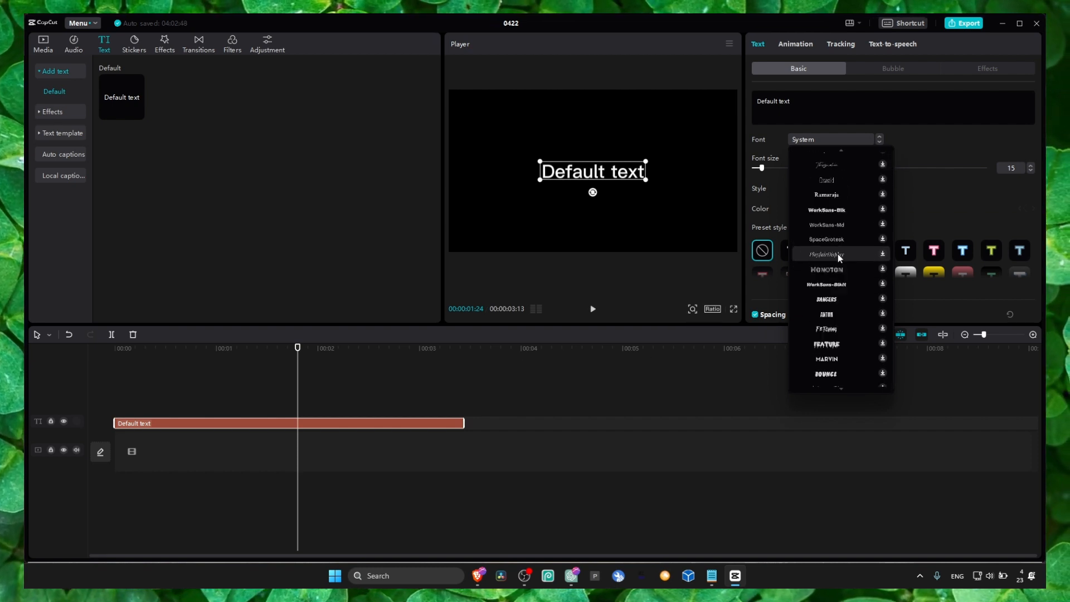
pyautogui.scroll(-4, 840, 258)
pyautogui.scroll(3, 840, 258)
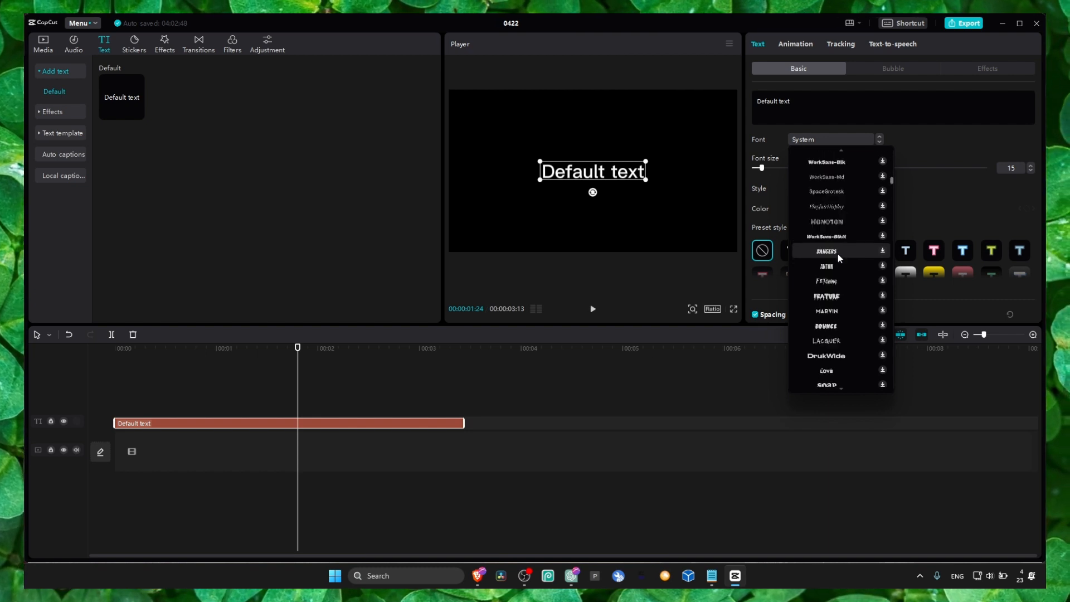
pyautogui.scroll(6, 838, 253)
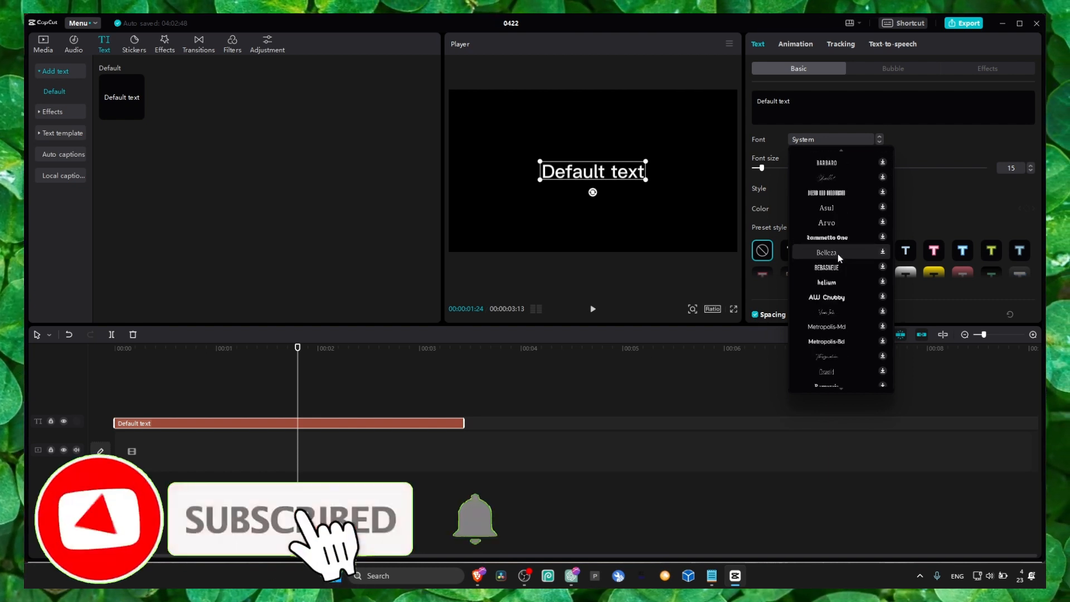
pyautogui.scroll(5, 837, 253)
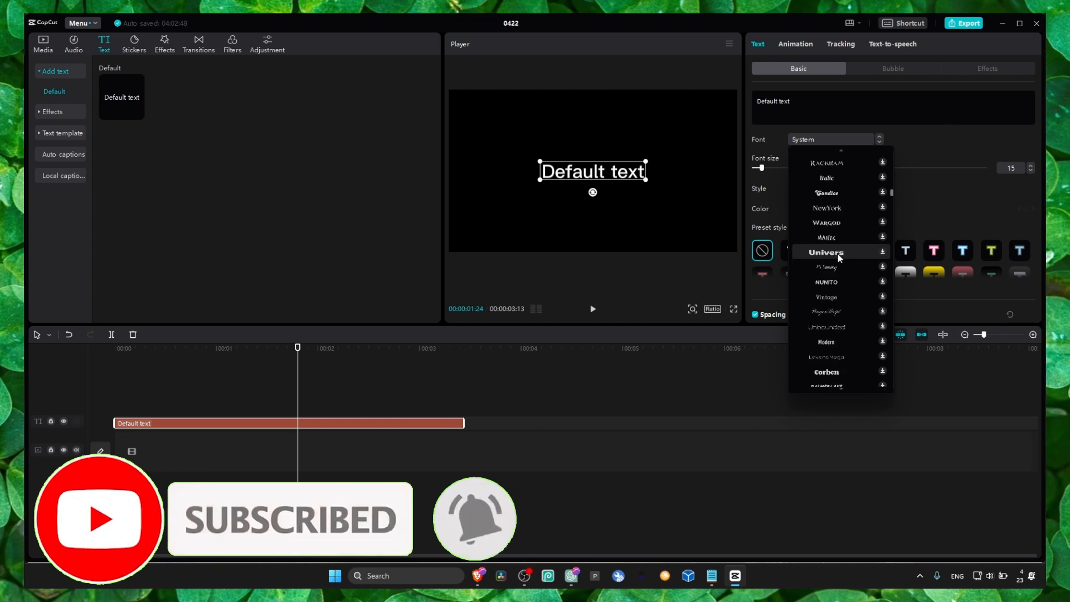
pyautogui.scroll(-5, 837, 253)
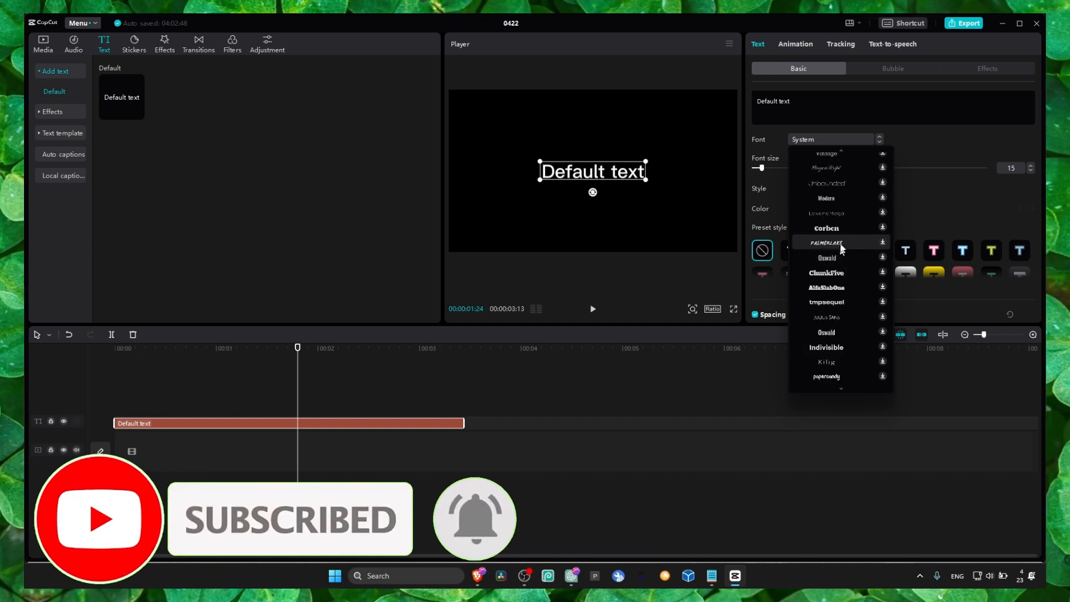
pyautogui.click(837, 167)
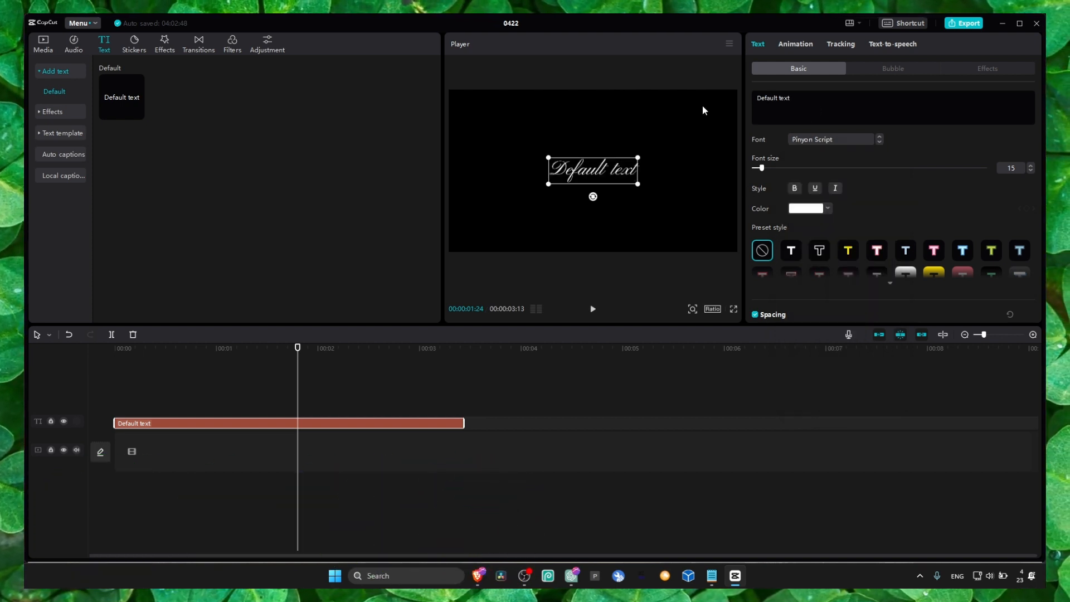
# - Replace the default wording of the text clip with "type"
pyautogui.press('BackSpace')
pyautogui.press('BackSpace')
pyautogui.press('BackSpace')
pyautogui.press('BackSpace')
pyautogui.press('BackSpace')
pyautogui.press('BackSpace')
pyautogui.press('BackSpace')
pyautogui.press('BackSpace')
pyautogui.press('BackSpace')
pyautogui.press('BackSpace')
pyautogui.press('BackSpace')
pyautogui.press('BackSpace')
pyautogui.write('h')
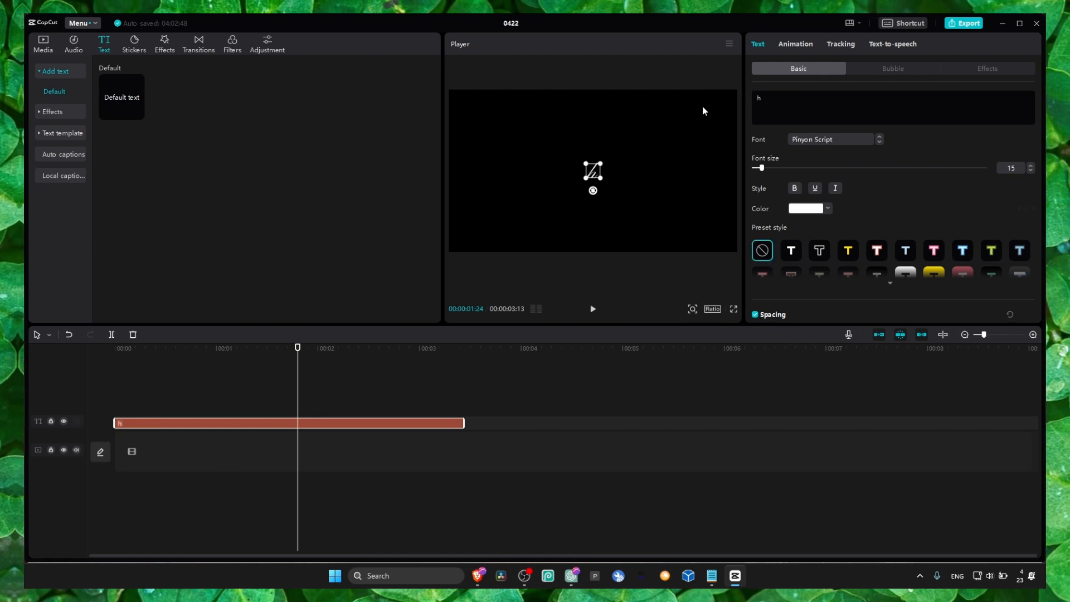
pyautogui.write('ow')
pyautogui.press('BackSpace')
pyautogui.press('BackSpace')
pyautogui.press('BackSpace')
pyautogui.write('typ')
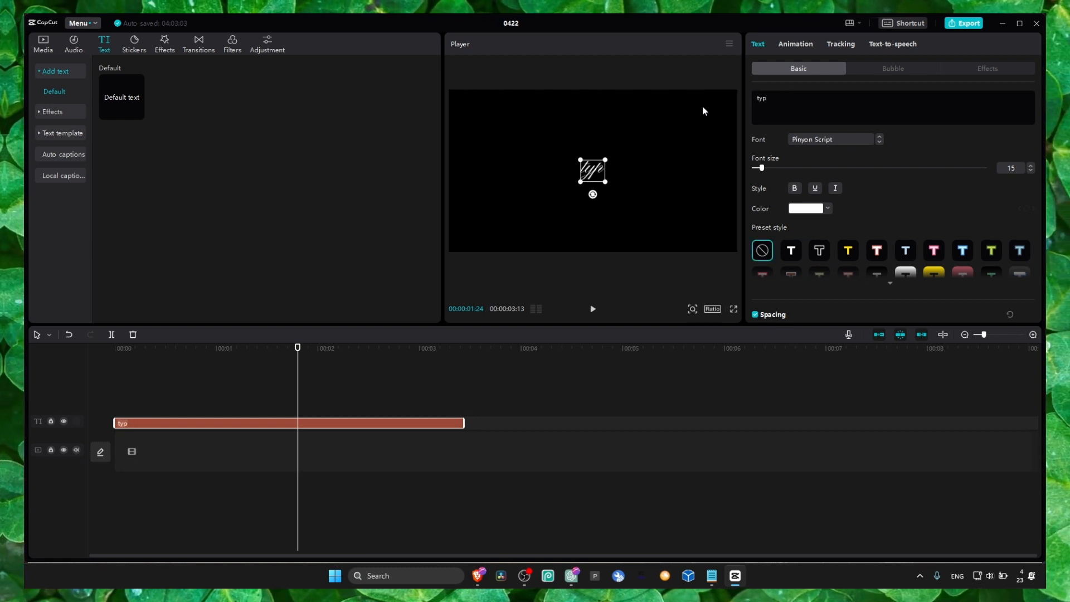
pyautogui.write('e')
# - Change the text clip's font to Bright
pyautogui.click(830, 139)
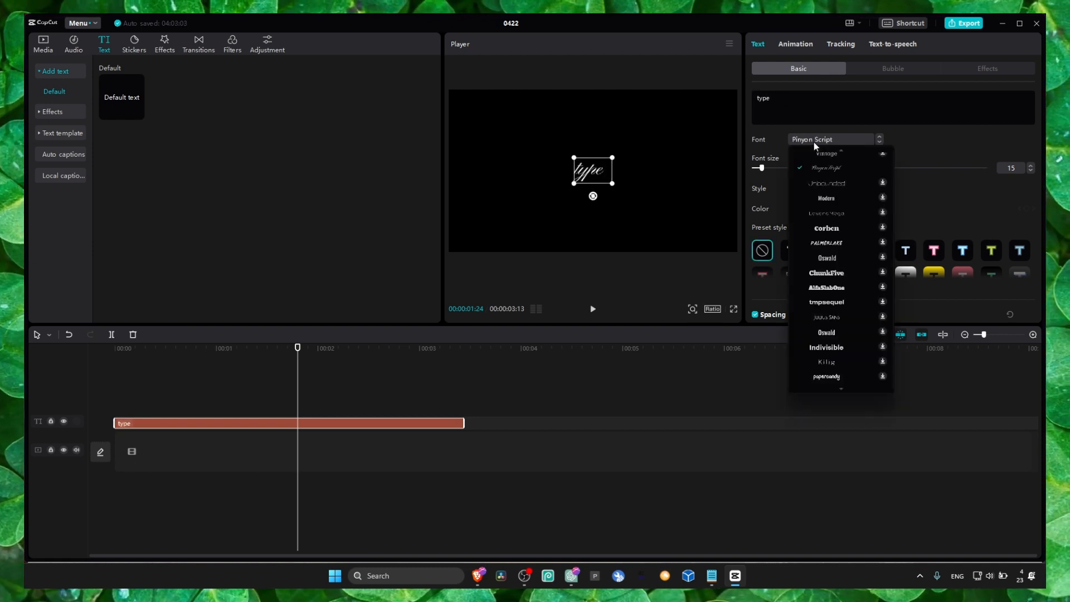
pyautogui.scroll(-5, 825, 241)
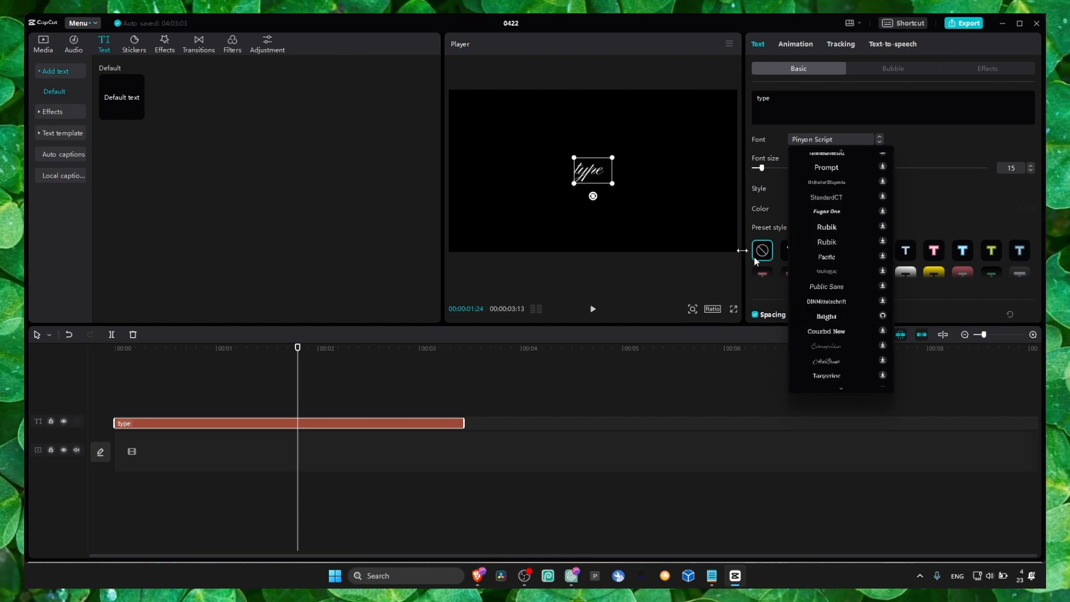
pyautogui.click(826, 316)
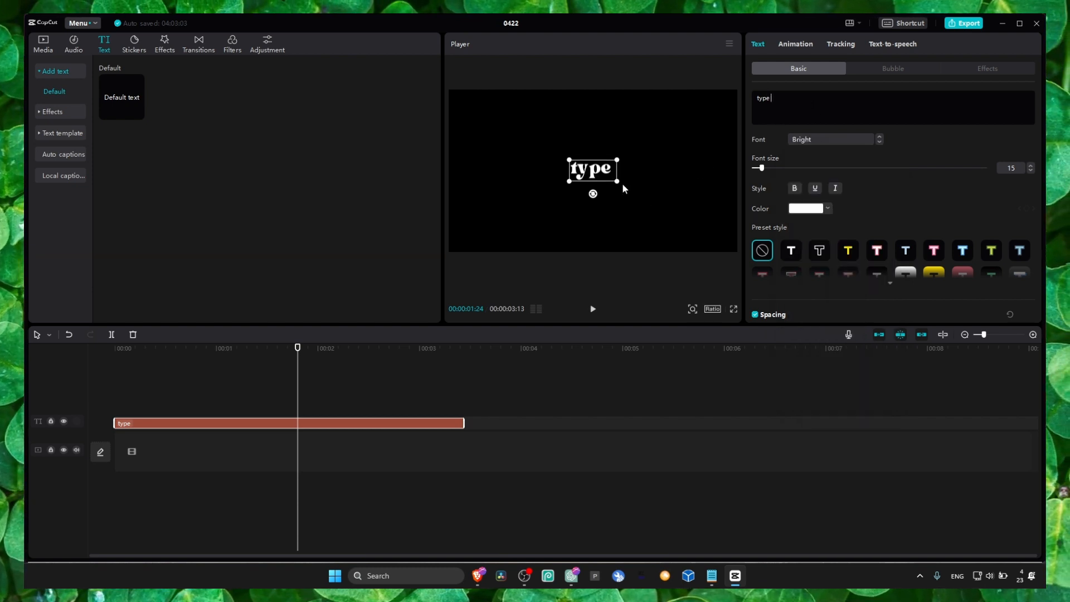
# - Lengthen the clip's wording to "type type type type"
pyautogui.moveTo(623, 185); pyautogui.dragTo(625, 184)
pyautogui.write('type type typ')
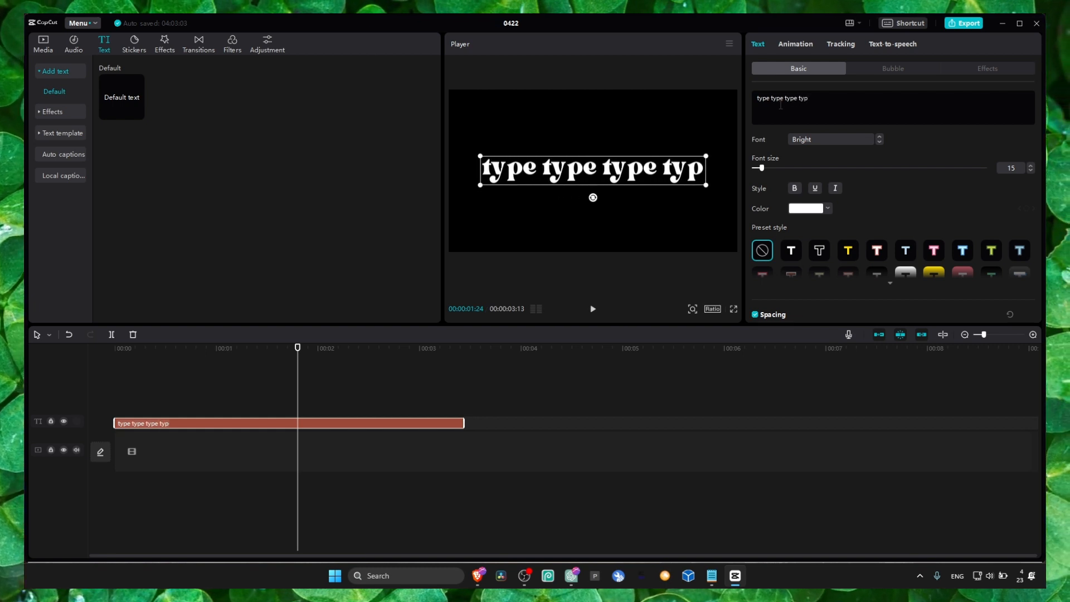
pyautogui.press('BackSpace')
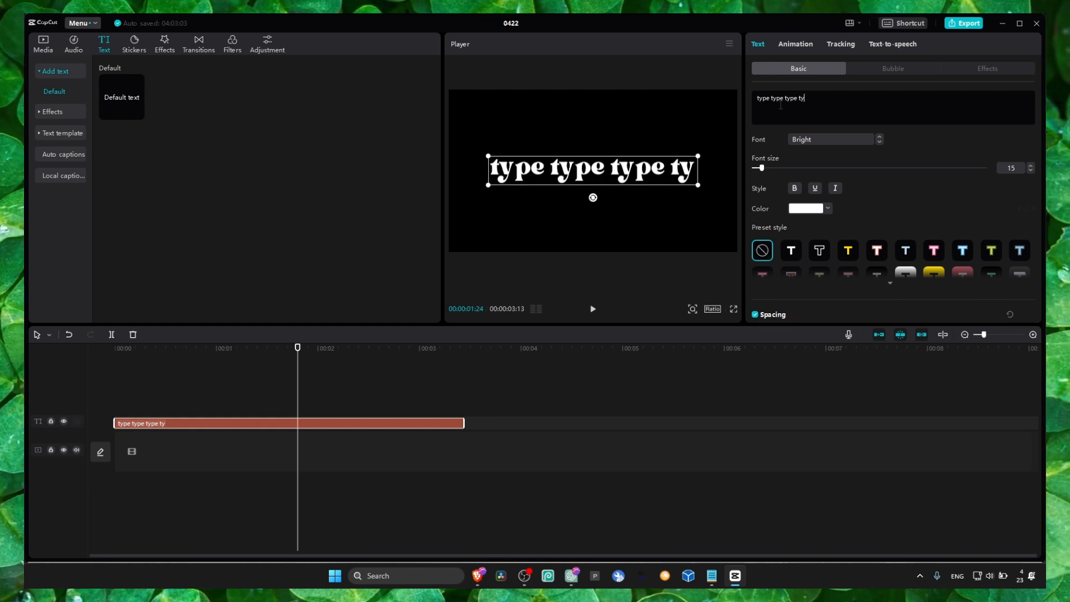
pyautogui.write('pe')
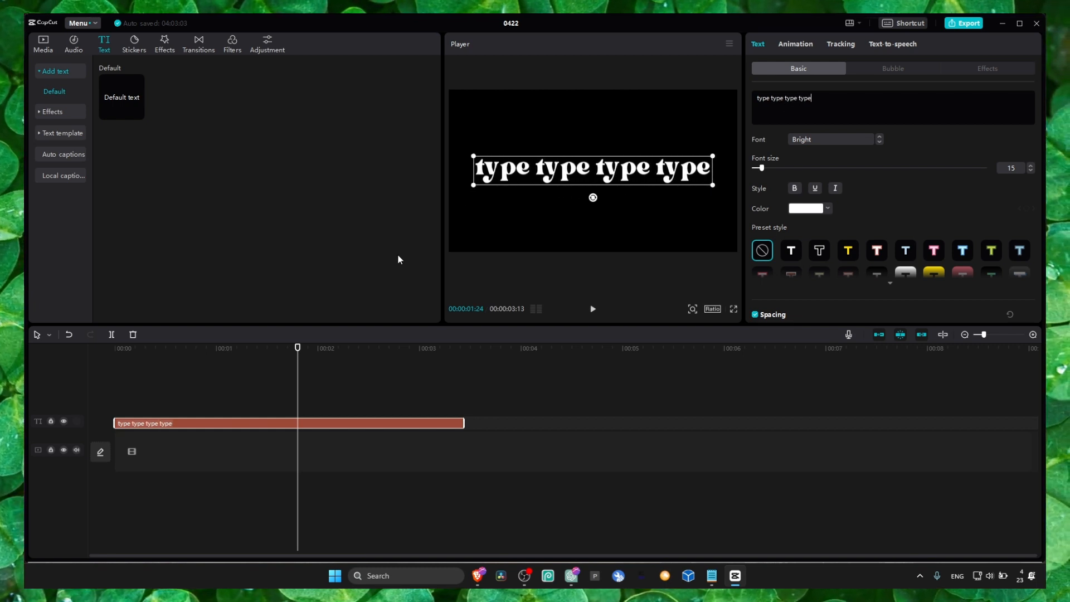
# - Apply the Typewriter In animation to the text clip, set its duration to 3.4 s and preview it
pyautogui.moveTo(203, 363); pyautogui.dragTo(247, 364)
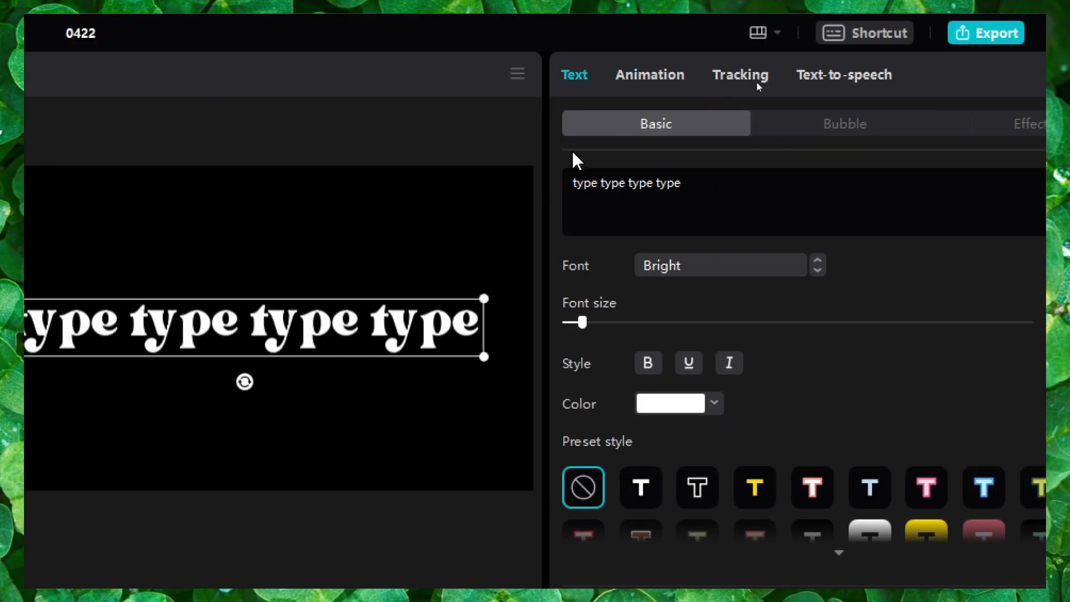
pyautogui.click(552, 75)
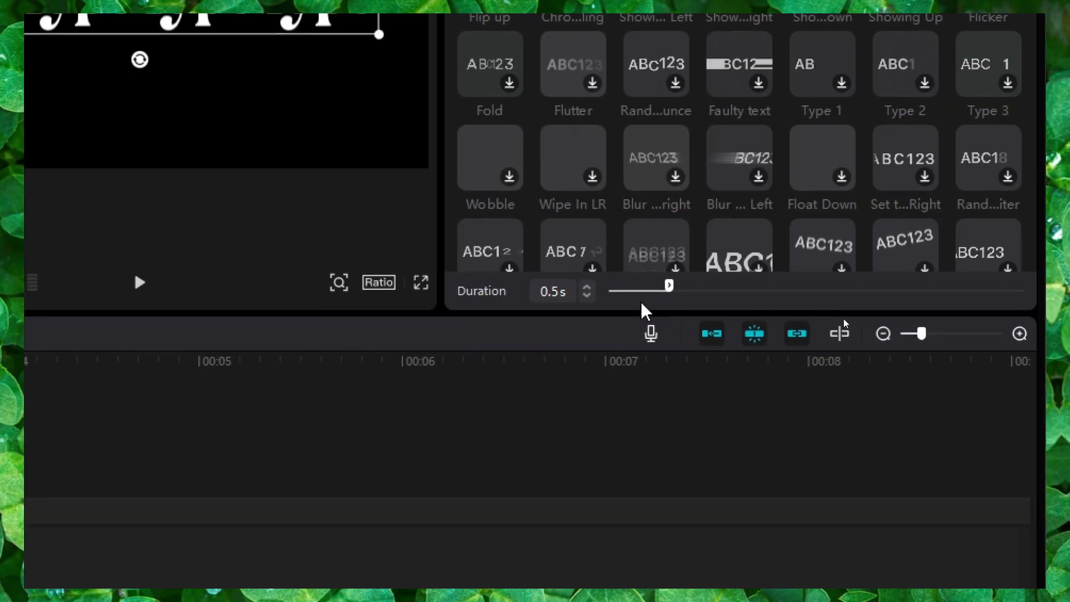
pyautogui.moveTo(671, 300); pyautogui.dragTo(1030, 310)
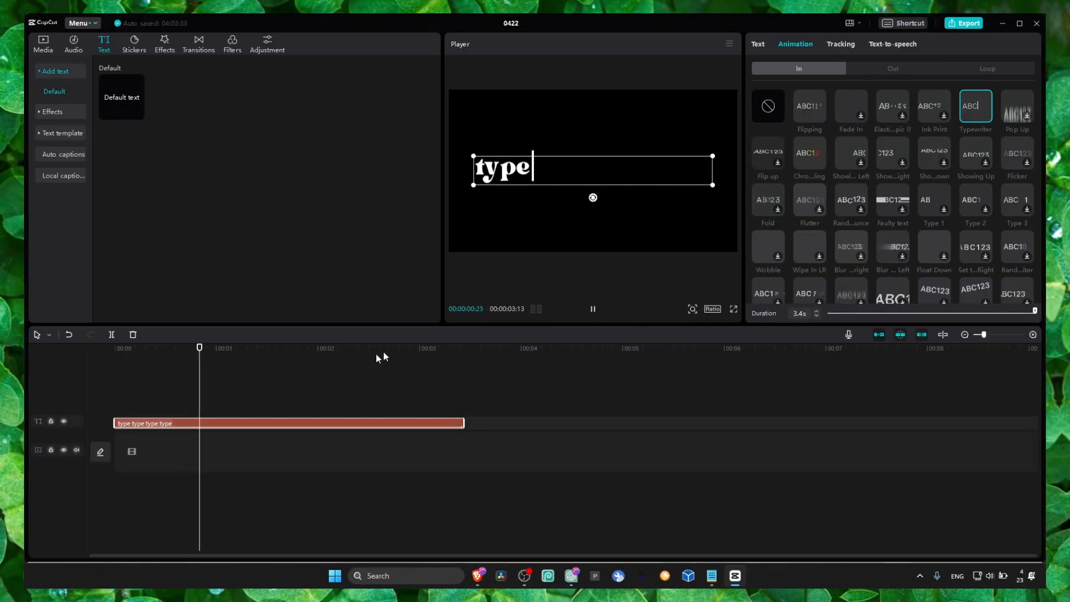
pyautogui.press('space')
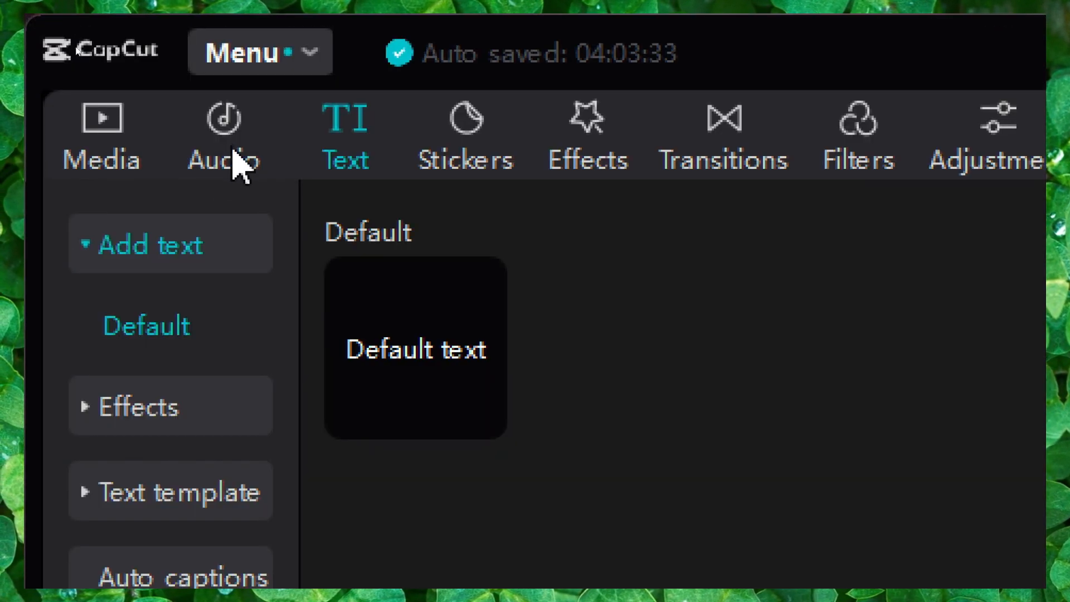
# - Search the audio library for "type" and add the "Typewriter 02-02 (Type)(372522)" sound to the timeline
pyautogui.click(74, 46)
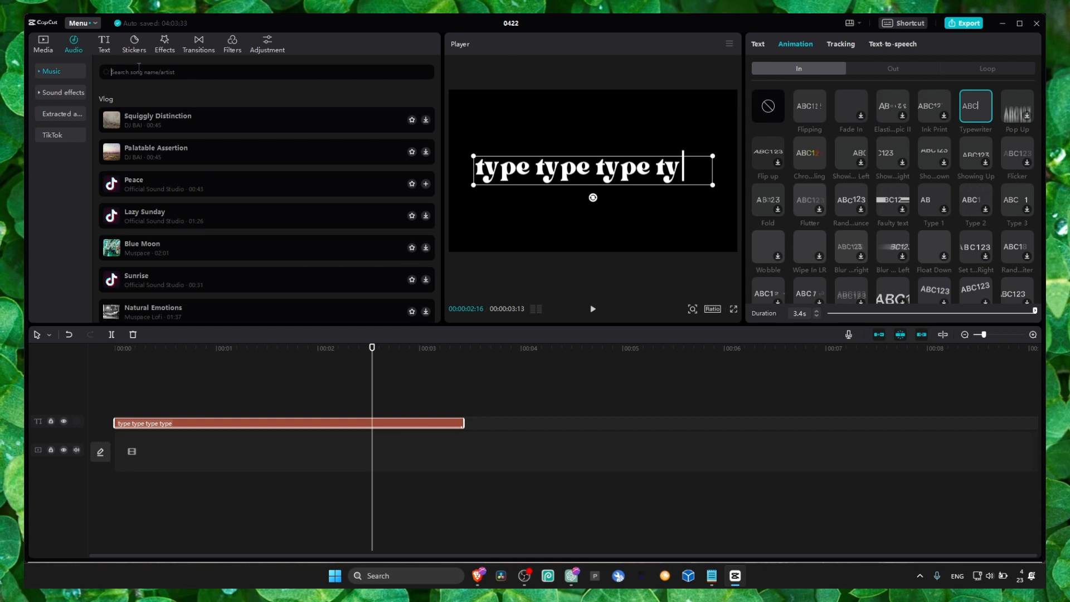
pyautogui.write('type')
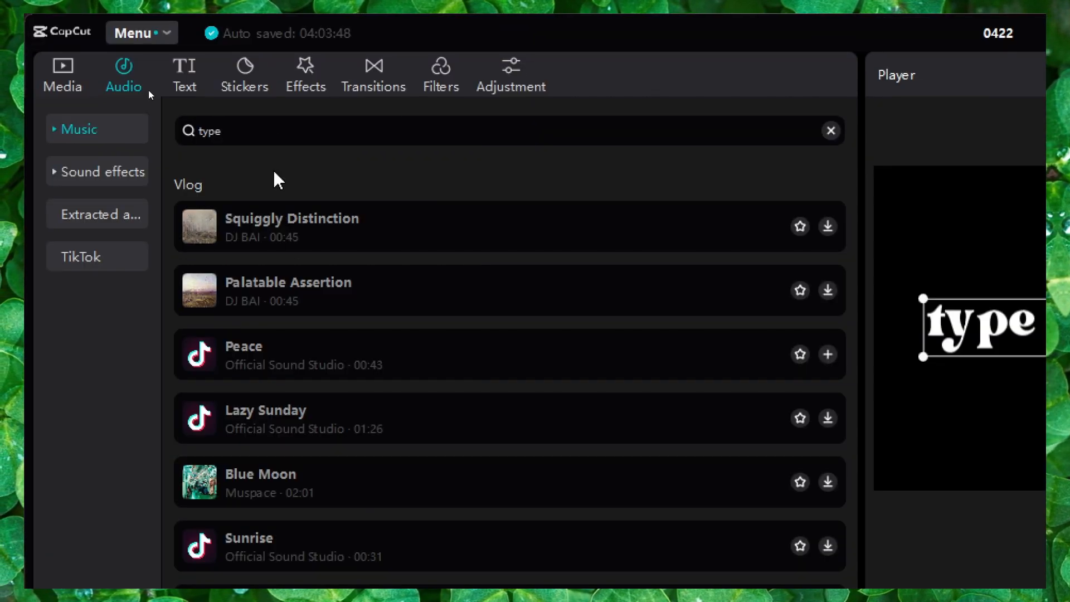
pyautogui.press('Return')
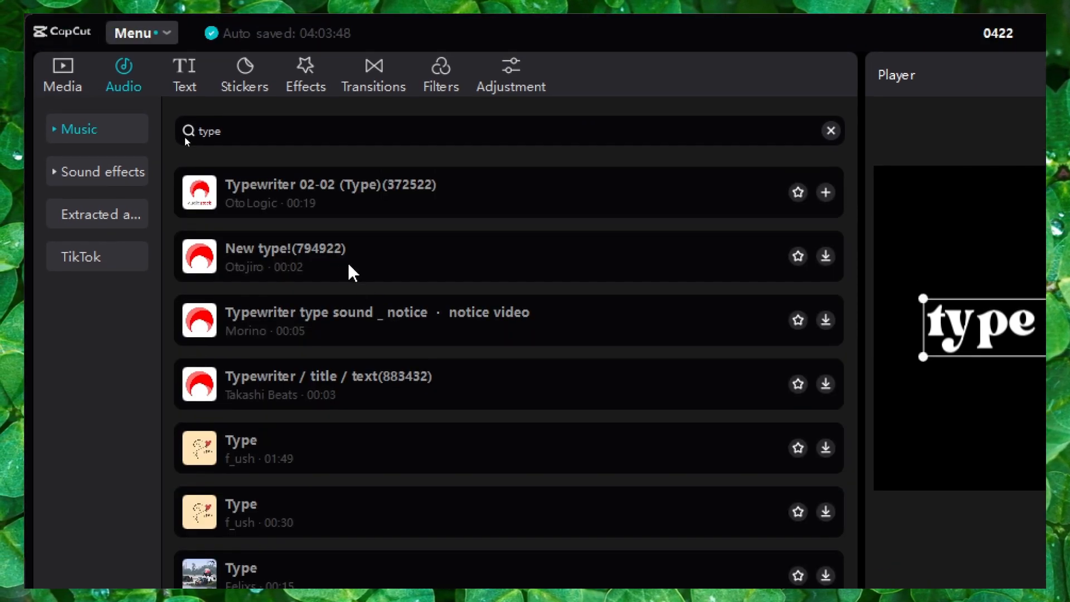
pyautogui.click(350, 195)
pyautogui.click(566, 193)
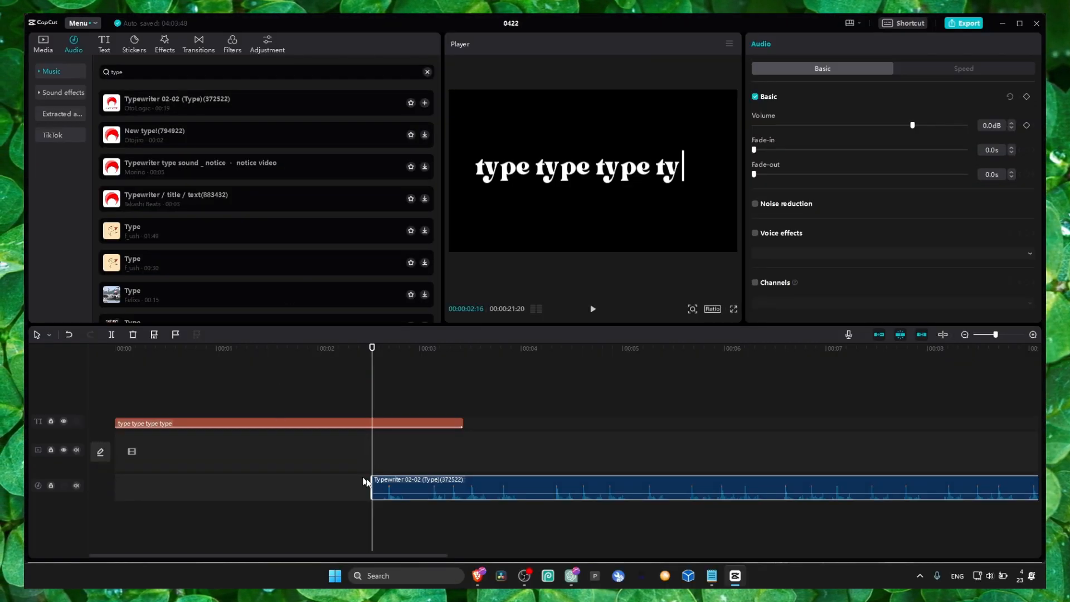
# - Move the typewriter sound to the timeline start, and split it at the text clip's end to delete the excess
pyautogui.moveTo(366, 482); pyautogui.dragTo(137, 482)
pyautogui.moveTo(367, 355); pyautogui.dragTo(464, 369)
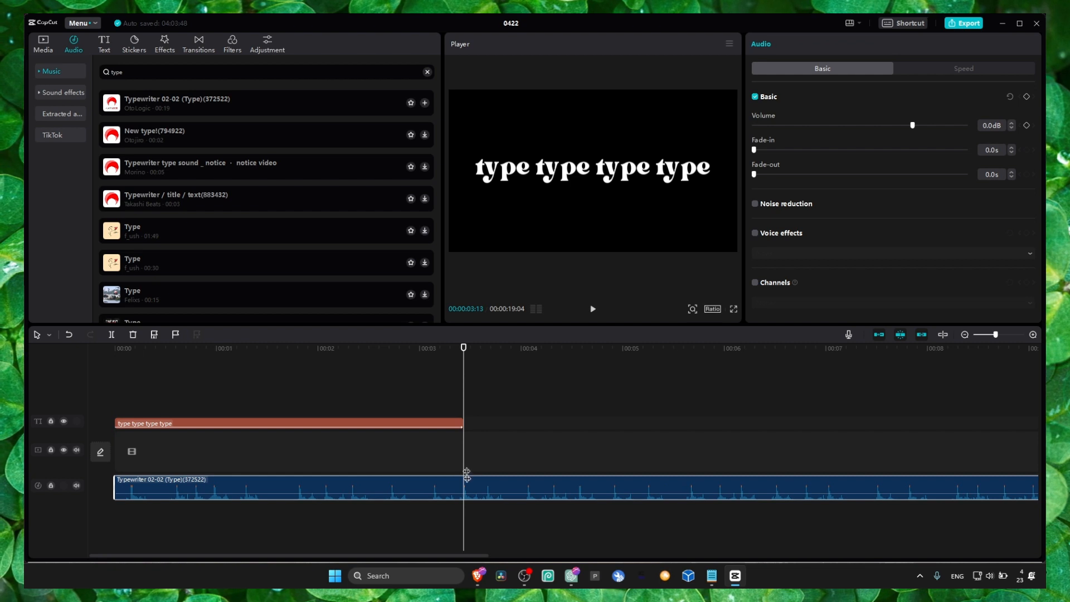
pyautogui.hotkey('ctrl', 'b')
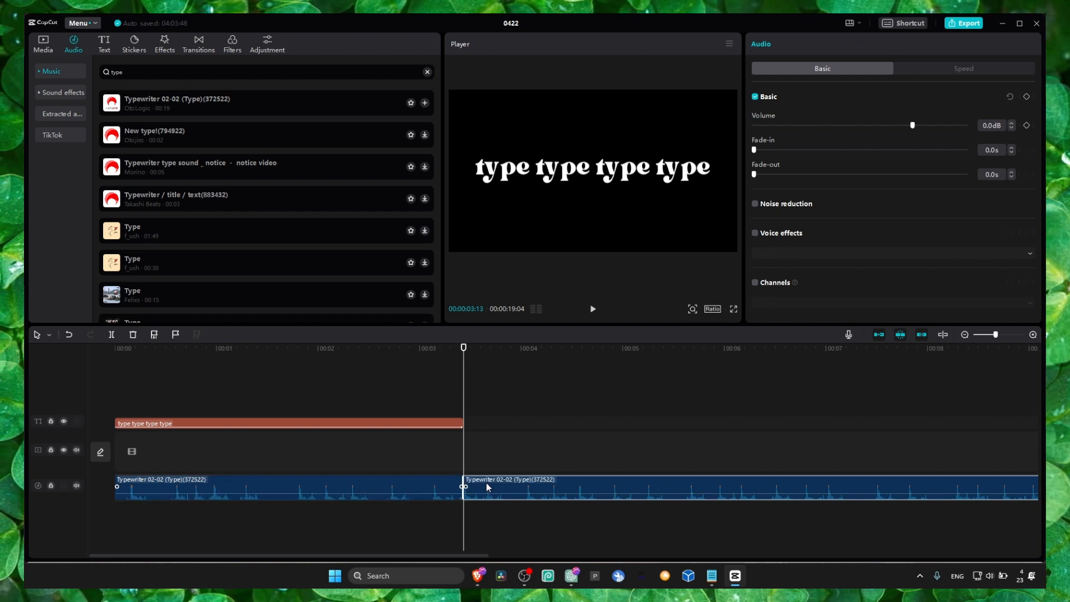
pyautogui.press('Delete')
pyautogui.click(419, 487)
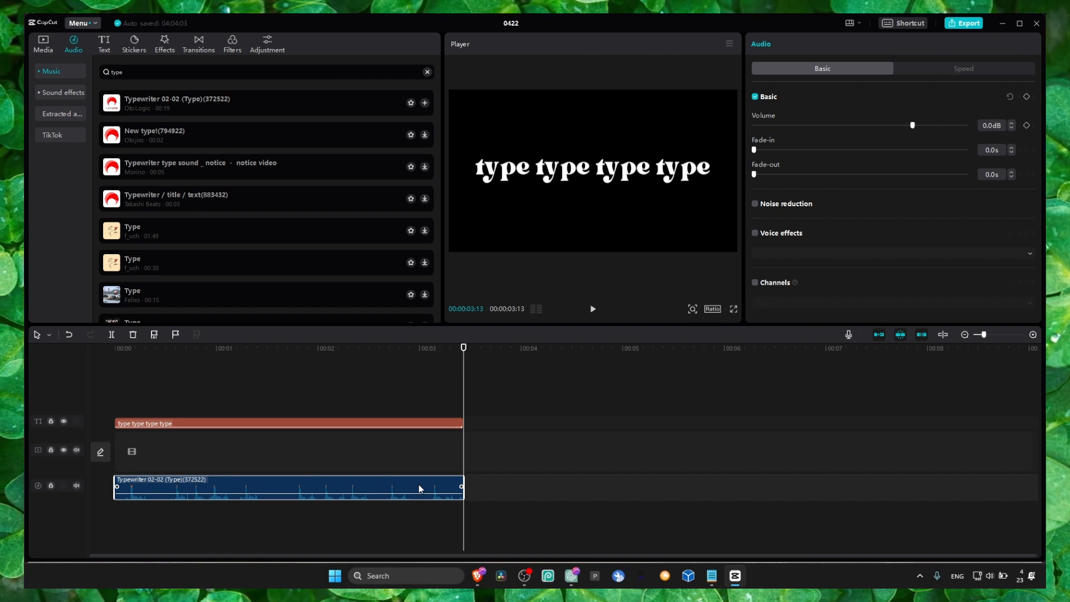
# - Set the typewriter sound's speed to 2.0x and shorten the text clip to end where the sound ends
pyautogui.rightClick(419, 488)
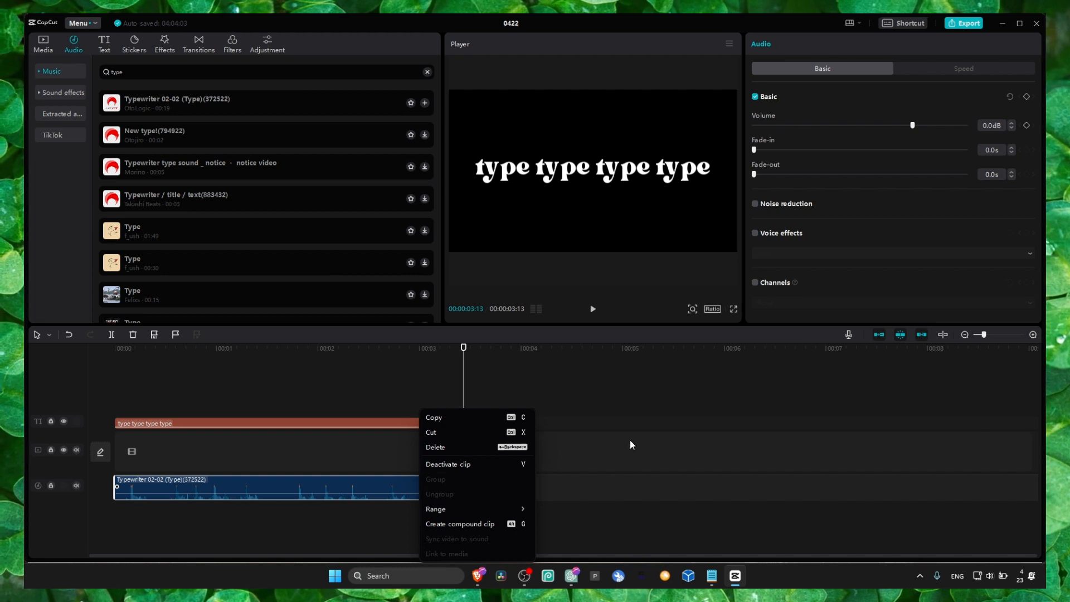
pyautogui.click(605, 446)
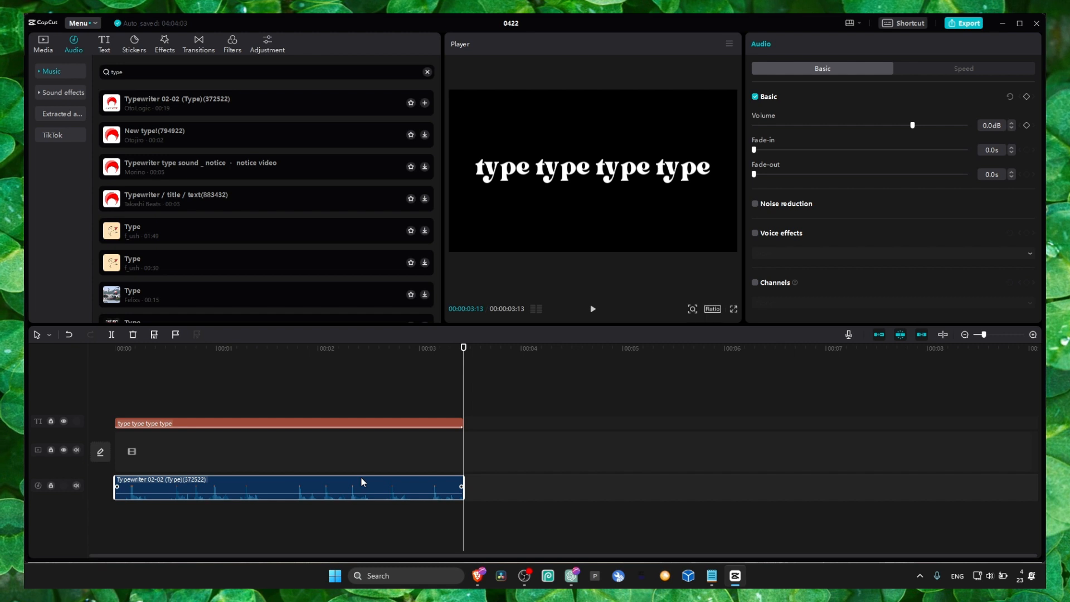
pyautogui.click(912, 67)
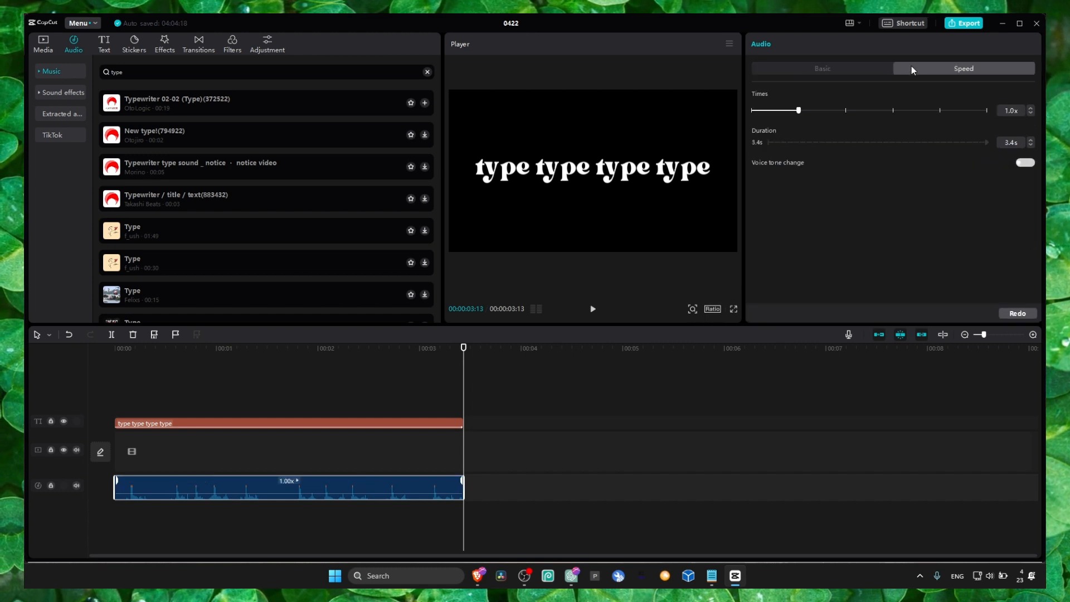
pyautogui.moveTo(827, 111); pyautogui.dragTo(846, 111)
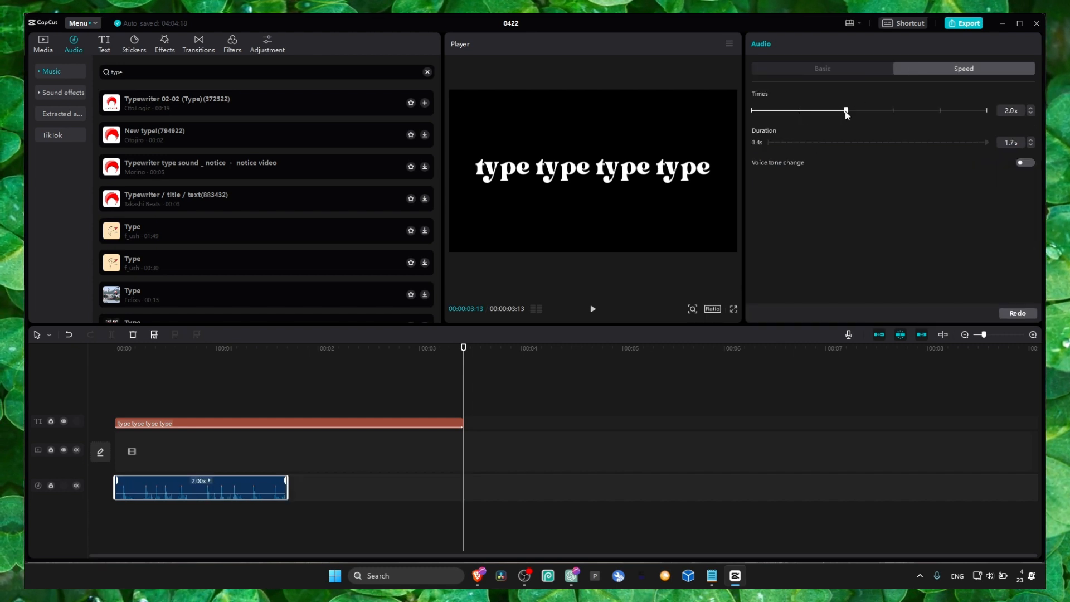
pyautogui.moveTo(460, 427); pyautogui.dragTo(287, 427)
# - Play the timeline from its start to check the typing sound against the text animation
pyautogui.moveTo(263, 347); pyautogui.dragTo(71, 372)
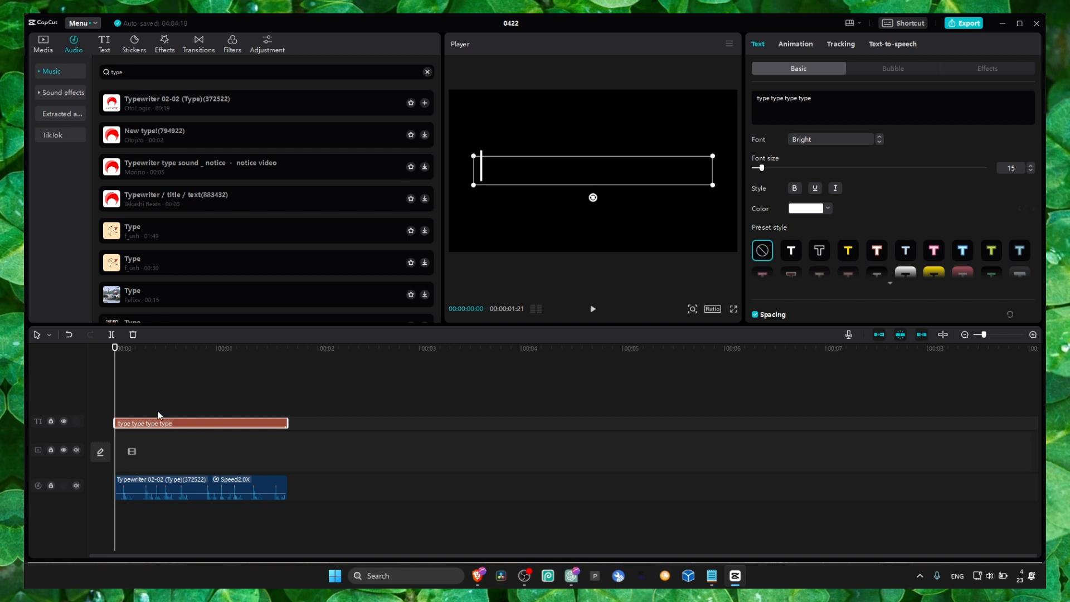
pyautogui.press('space')
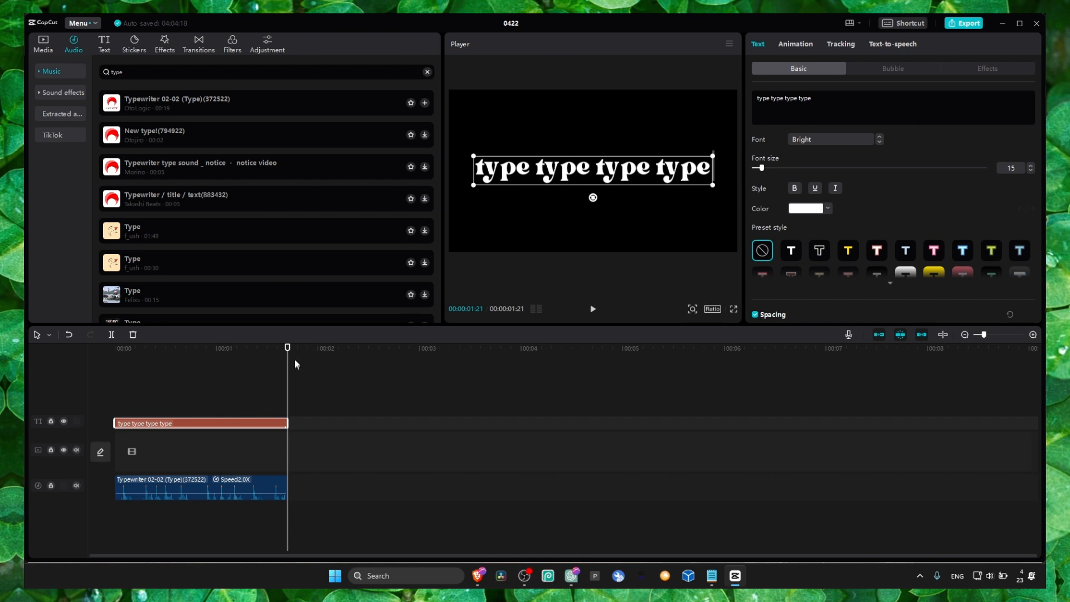
pyautogui.moveTo(289, 347); pyautogui.dragTo(111, 368)
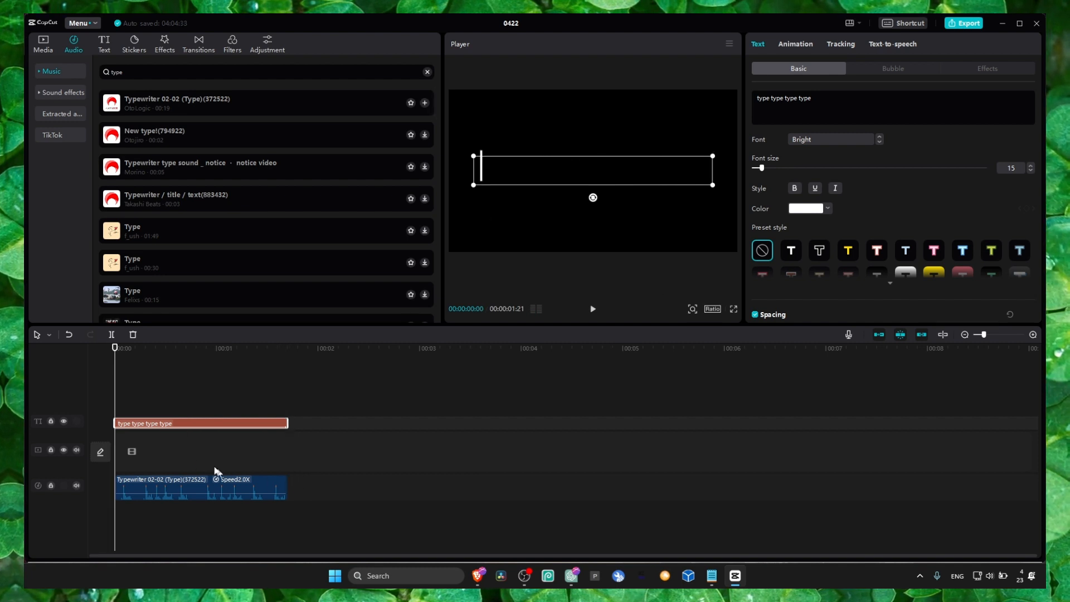
pyautogui.click(177, 484)
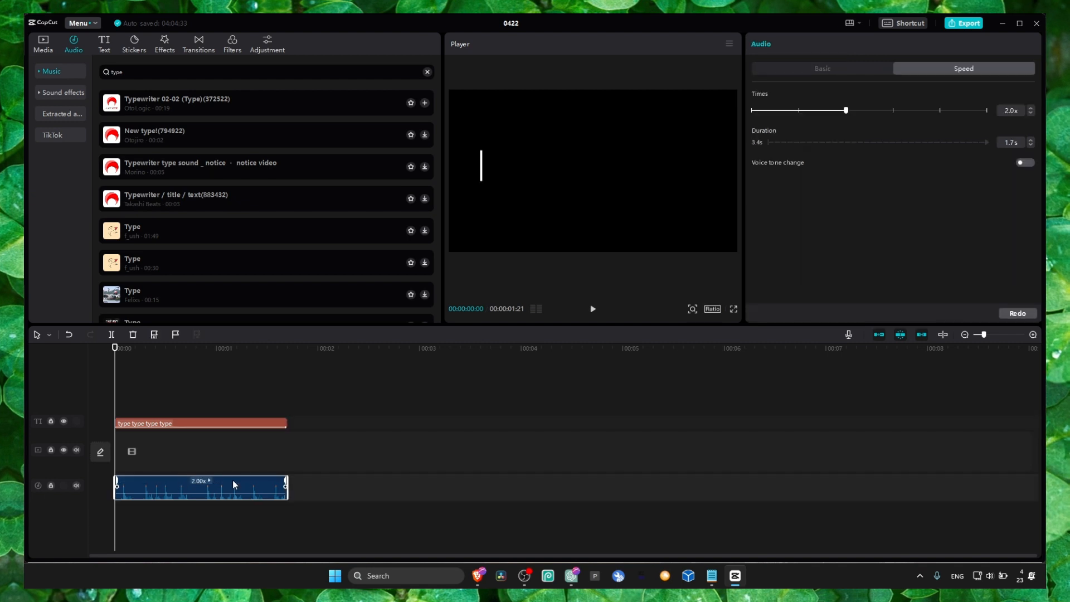
pyautogui.press('space')
pyautogui.click(122, 351)
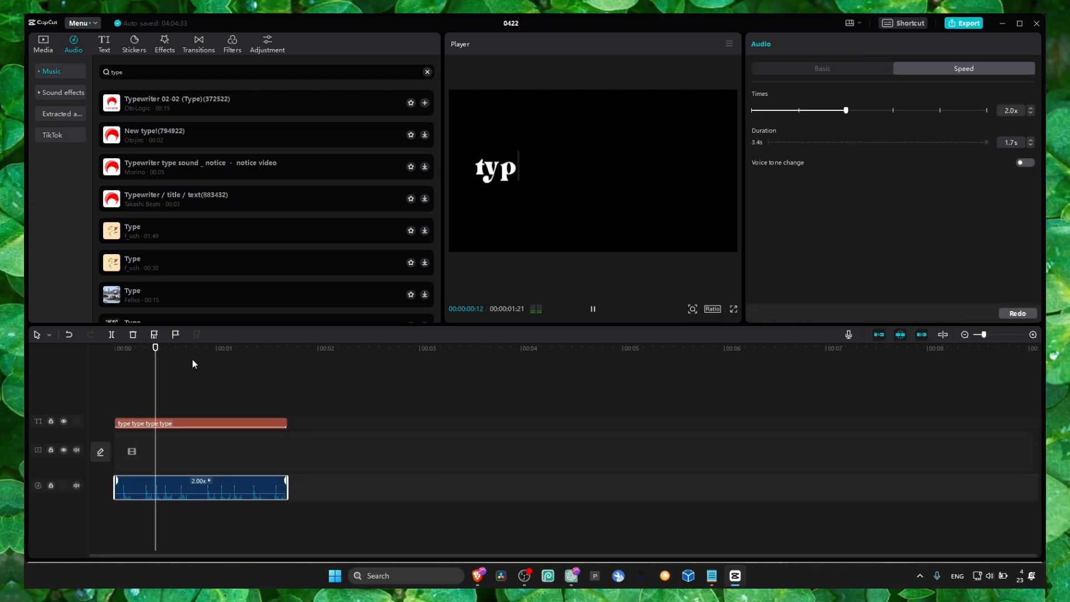
pyautogui.press('space')
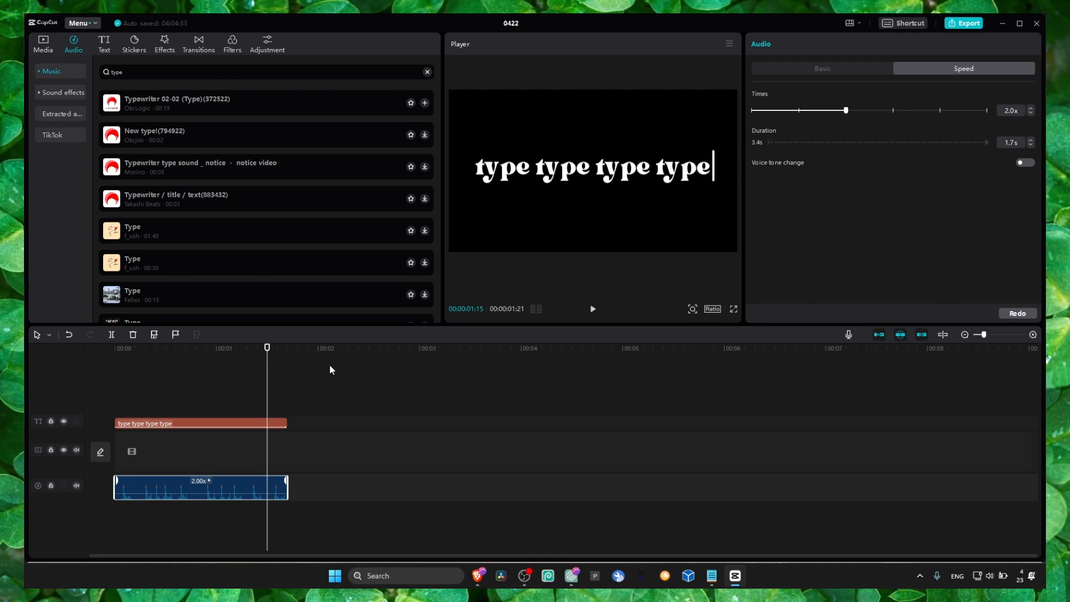
# - Apply the plain yellow preset style to the "type type type type" text clip
pyautogui.moveTo(329, 364); pyautogui.dragTo(184, 509)
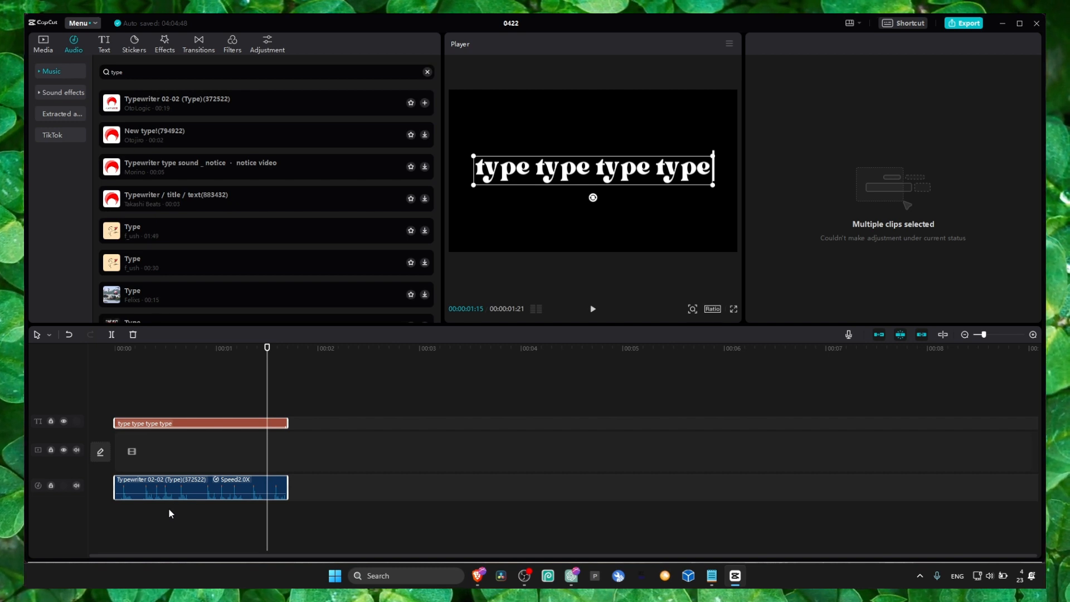
pyautogui.click(289, 434)
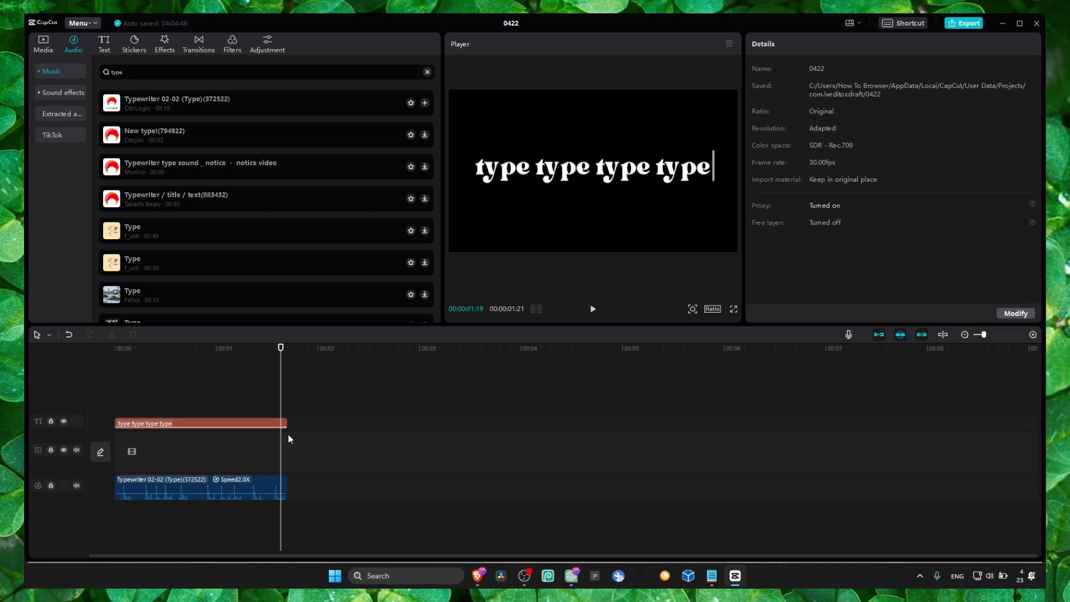
pyautogui.click(255, 425)
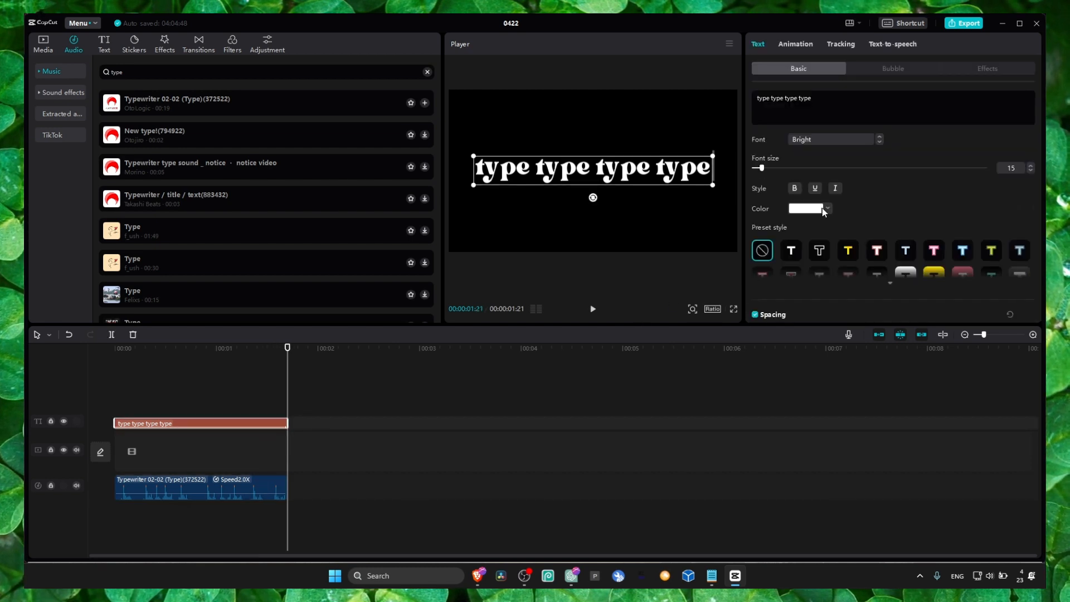
pyautogui.scroll(-5, 822, 211)
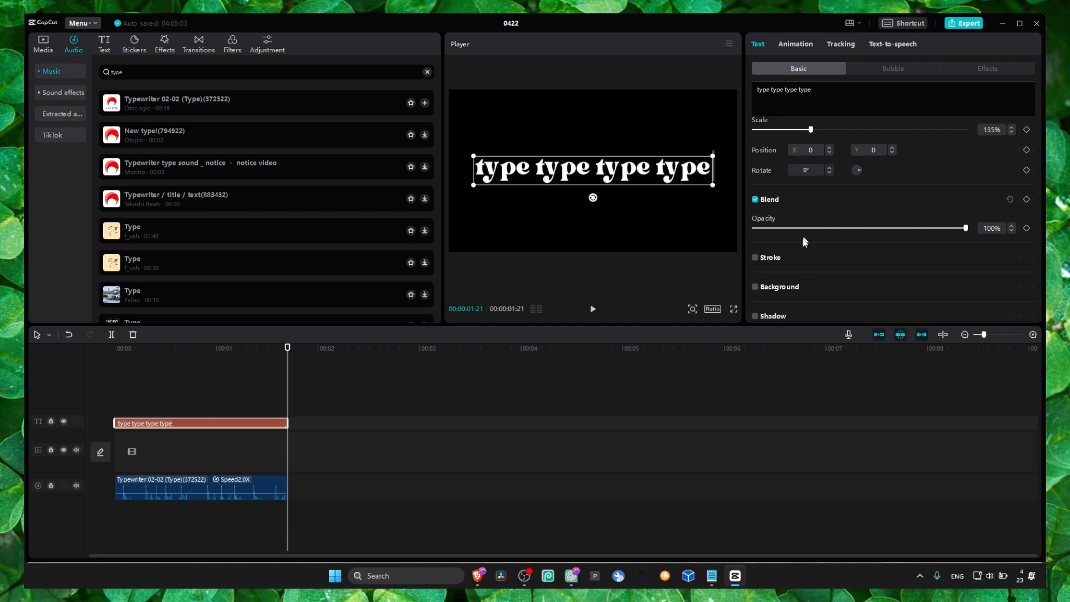
pyautogui.scroll(-1, 786, 251)
pyautogui.scroll(5, 780, 248)
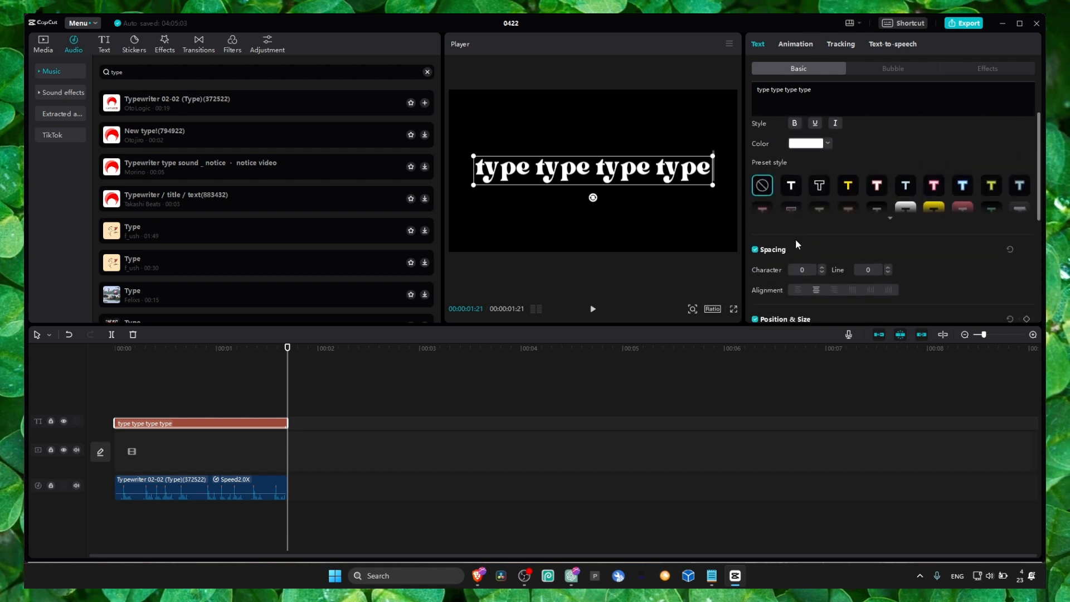
pyautogui.click(849, 189)
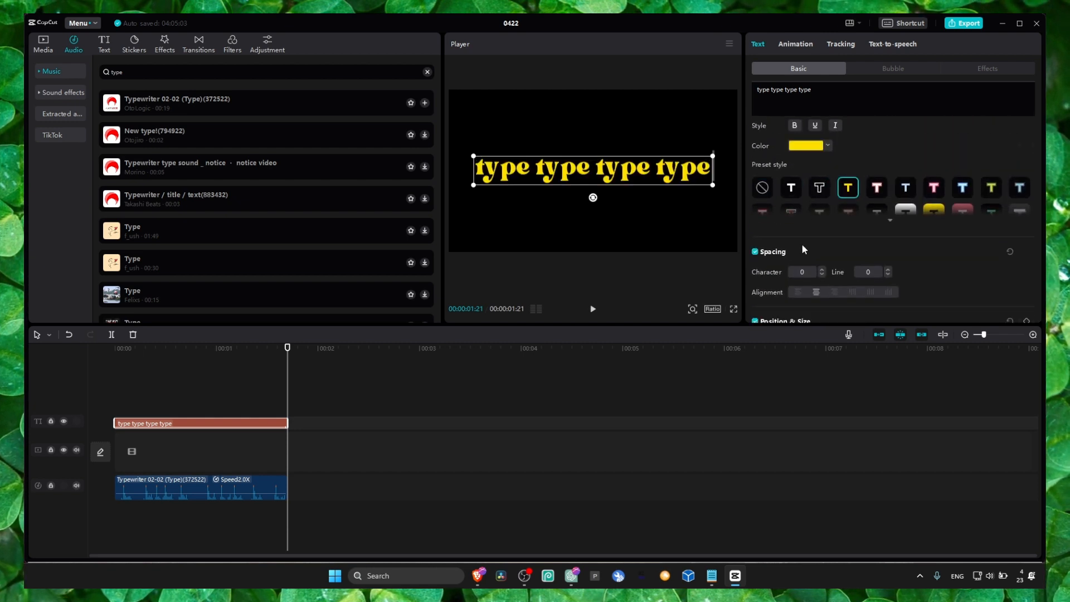
# - Export the project as video 0422 to the Desktop folder and close the export dialog
pyautogui.click(953, 25)
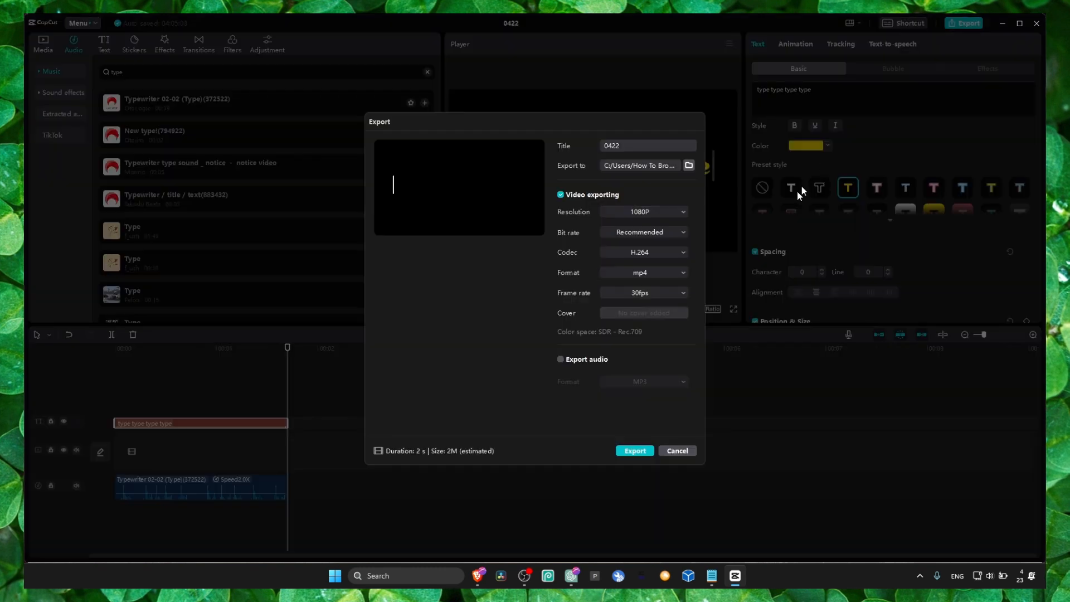
pyautogui.click(689, 165)
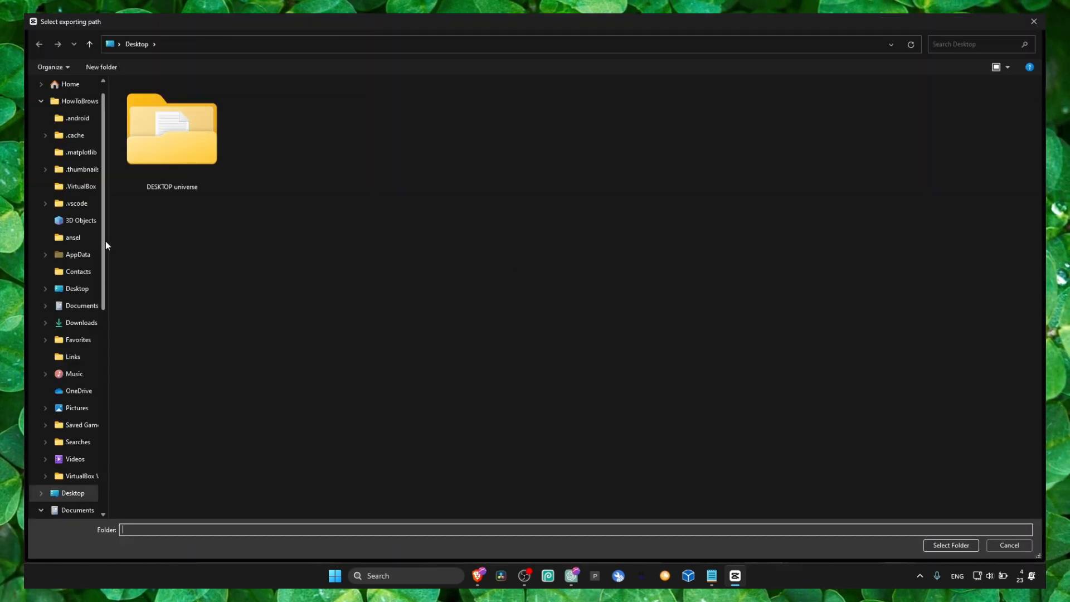
pyautogui.click(75, 288)
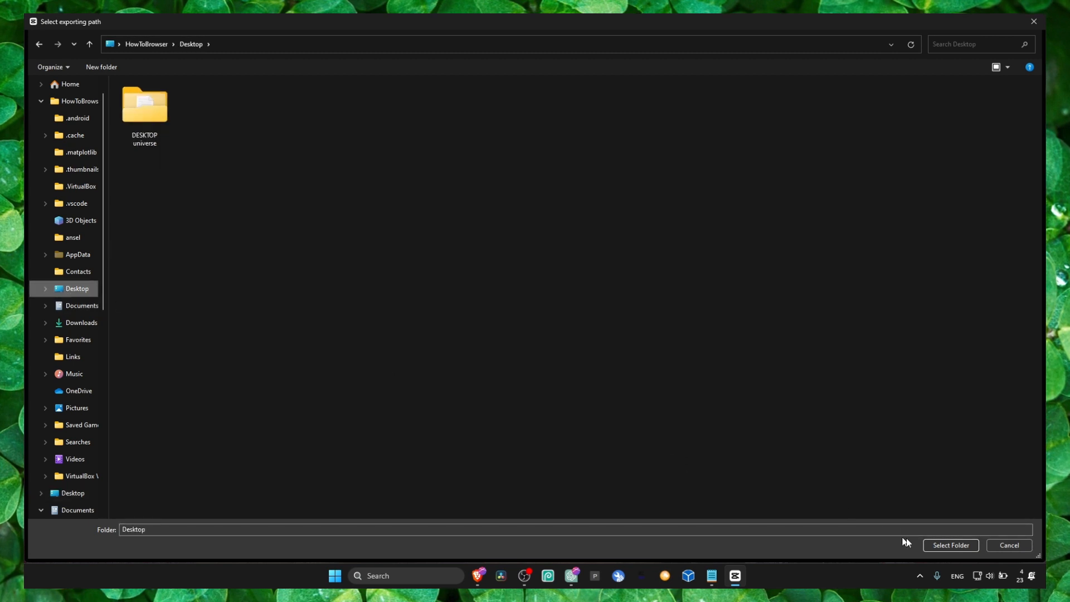
pyautogui.click(941, 546)
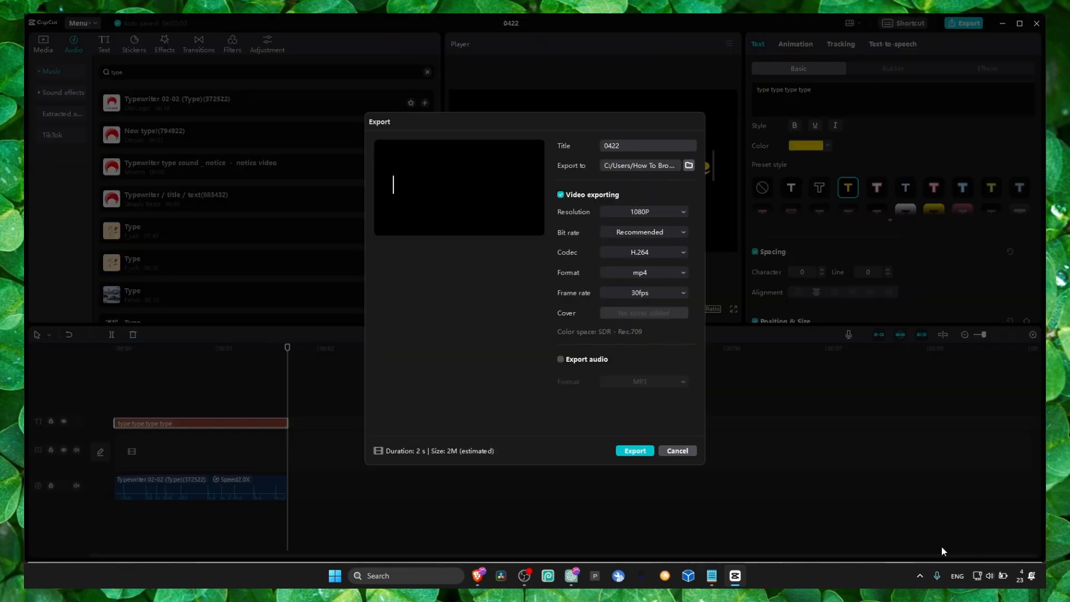
pyautogui.click(636, 452)
pyautogui.click(664, 402)
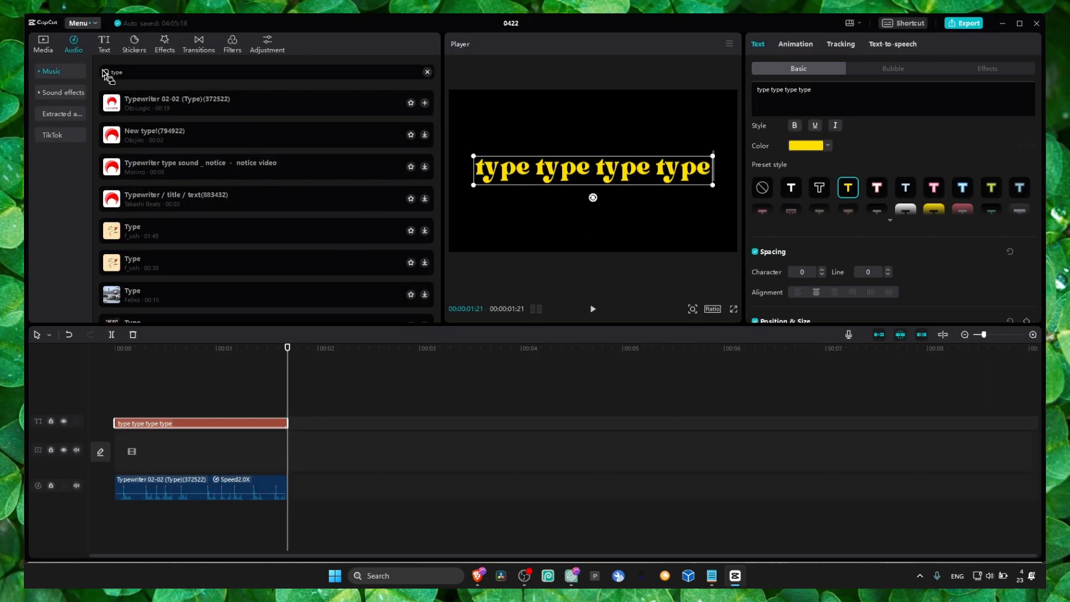
# - Start a new project with the exported 0422 video imported and placed on the track above the main one
pyautogui.click(90, 24)
pyautogui.click(101, 128)
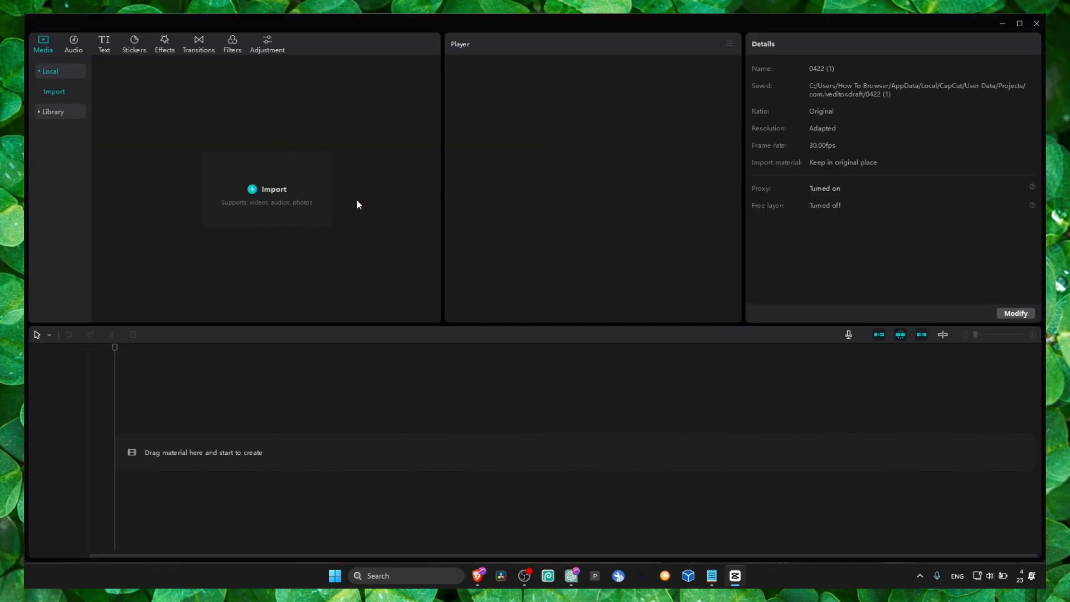
pyautogui.click(296, 185)
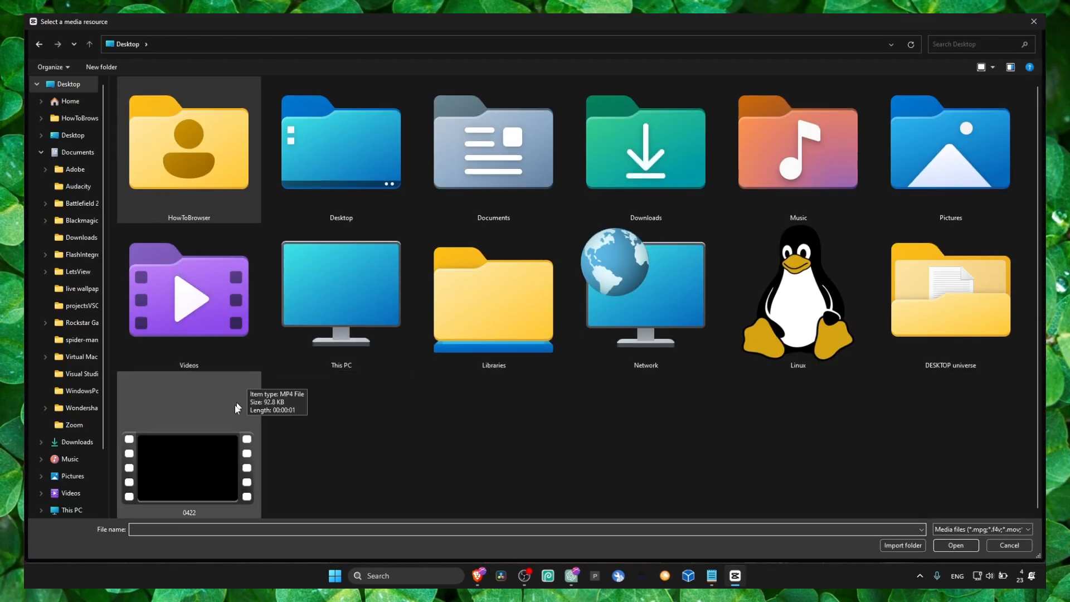
pyautogui.doubleClick(226, 429)
pyautogui.moveTo(196, 273); pyautogui.dragTo(182, 386)
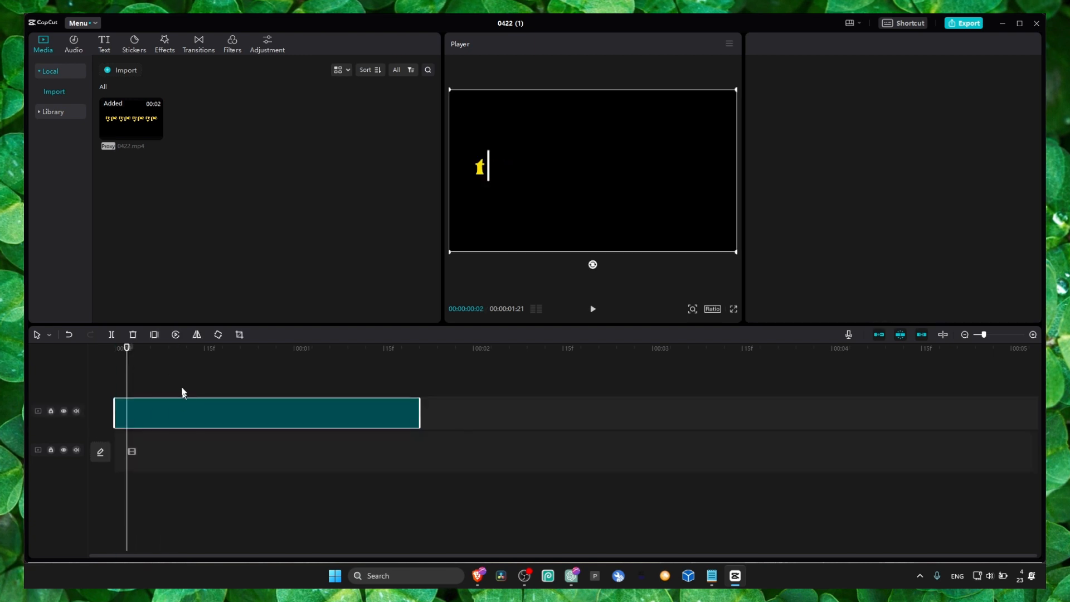
# - Add the white B&W library clip to the main track beneath the 0422.mp4 clip
pyautogui.click(53, 111)
pyautogui.moveTo(277, 98); pyautogui.dragTo(162, 444)
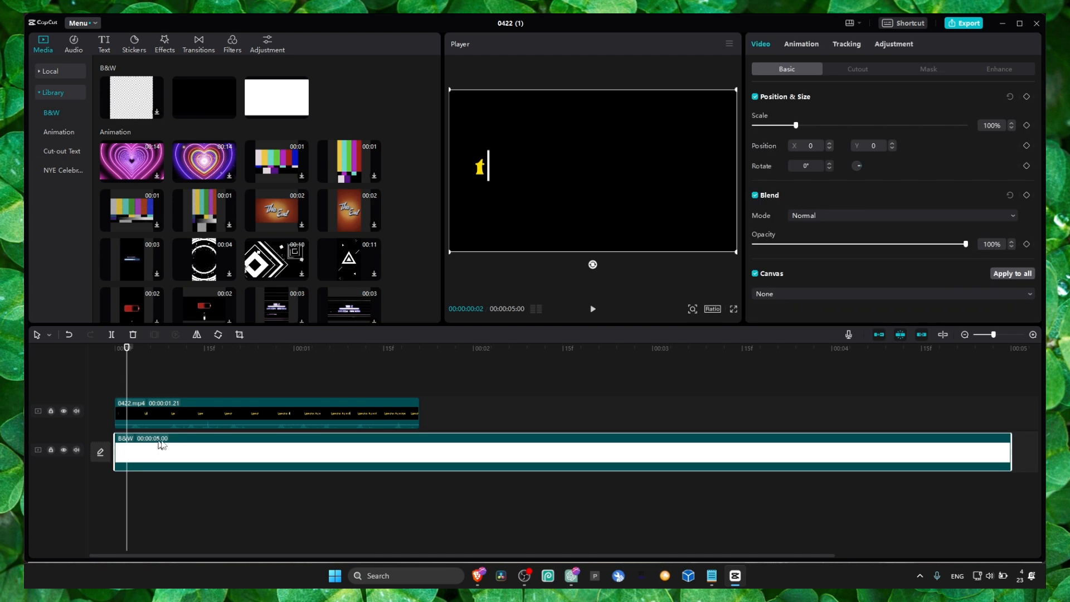
pyautogui.moveTo(286, 344); pyautogui.dragTo(174, 356)
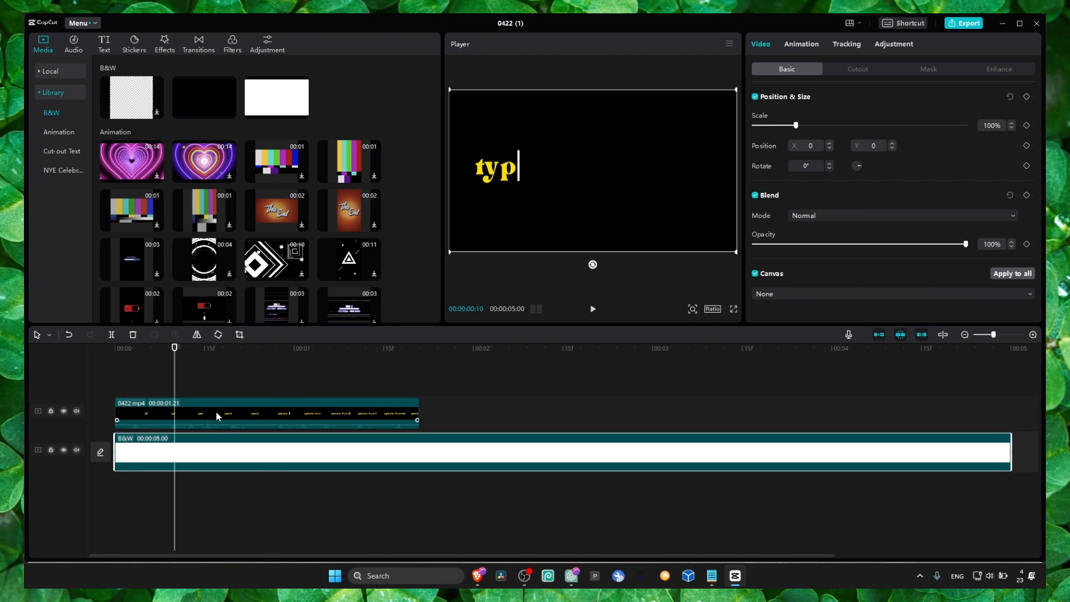
# - Try the Multiply and Color dodge blend modes on the 0422.mp4 clip
pyautogui.click(218, 415)
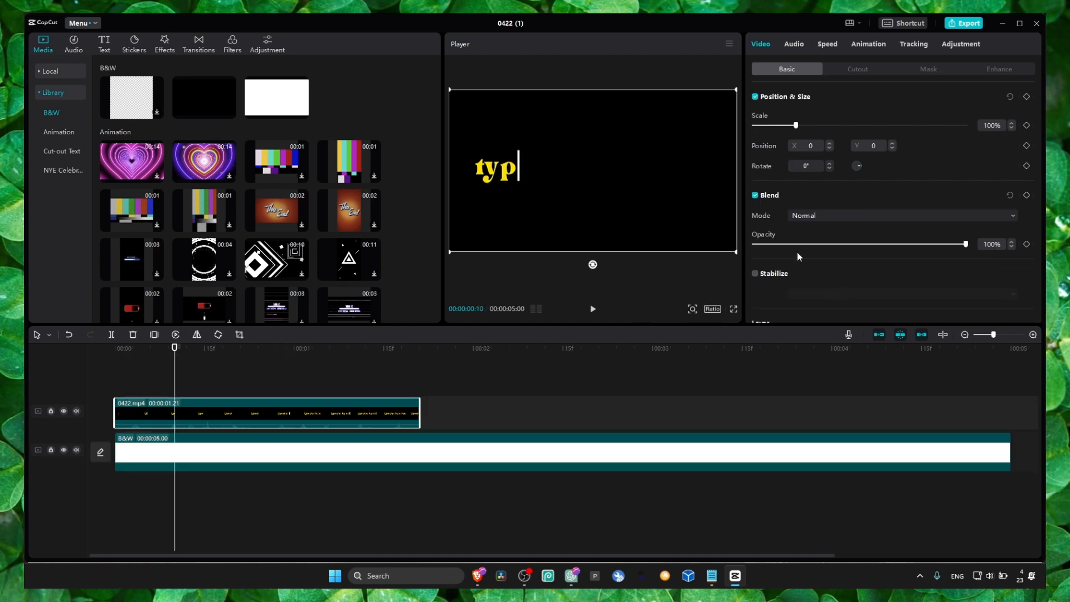
pyautogui.click(811, 216)
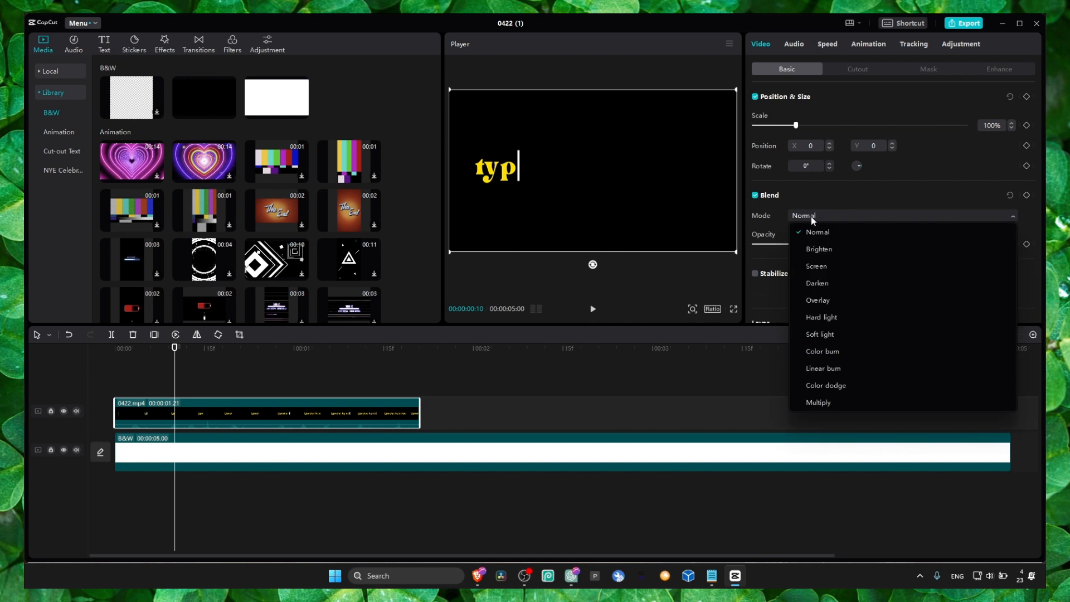
pyautogui.click(823, 400)
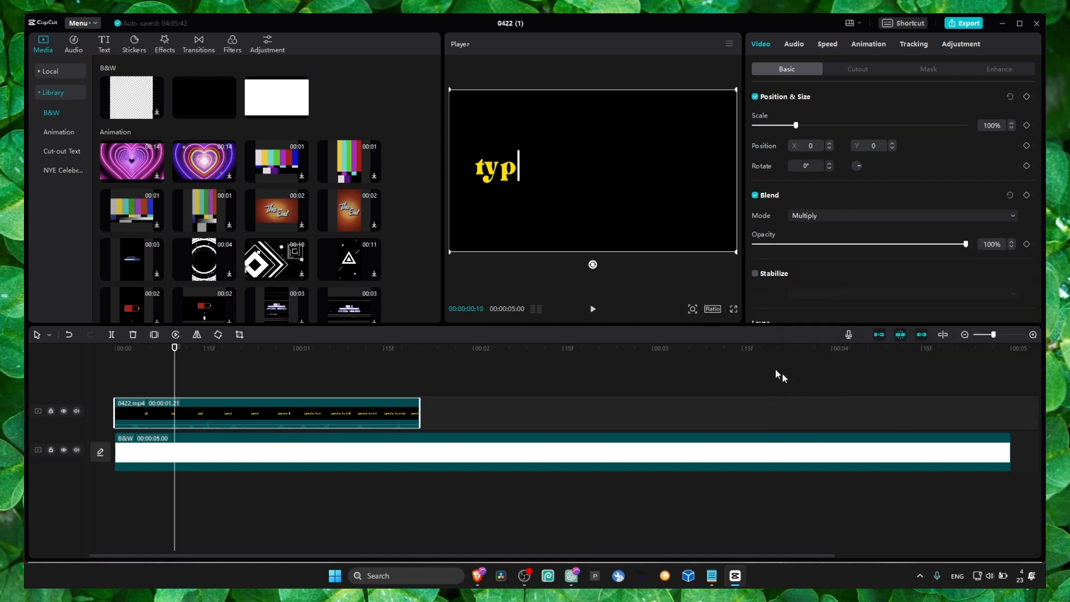
pyautogui.click(275, 347)
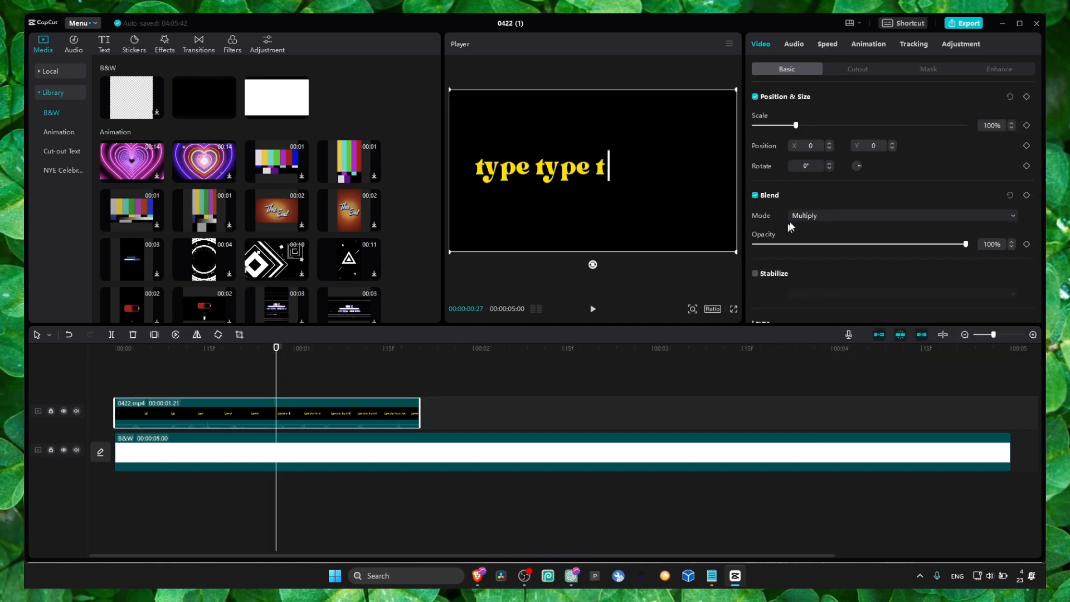
pyautogui.click(807, 217)
pyautogui.click(824, 384)
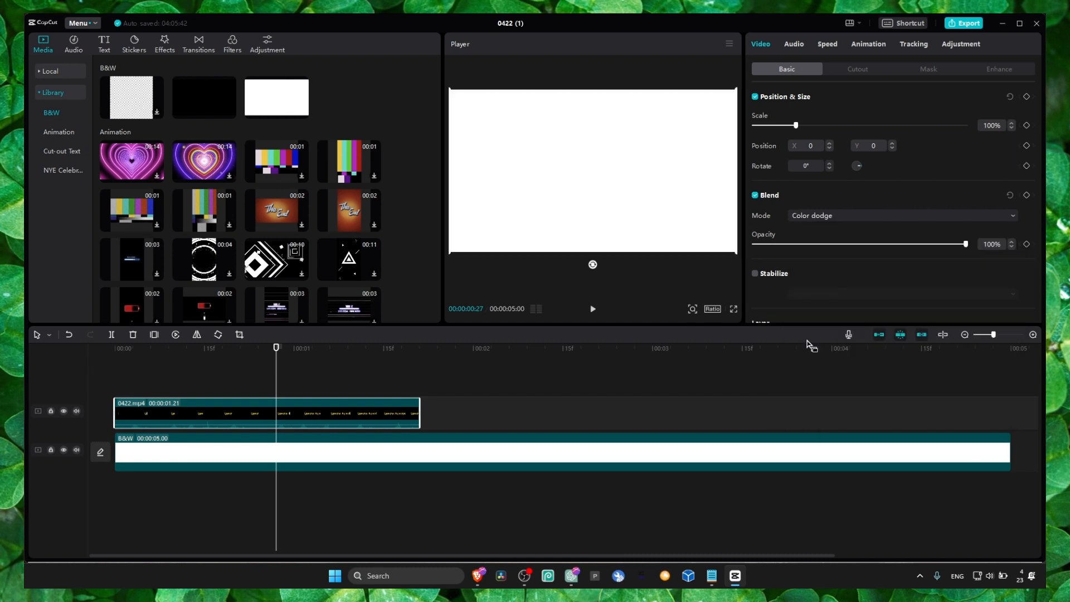
# - Try the Brighten and Screen blend modes on the 0422.mp4 clip, and set it back to Normal
pyautogui.click(814, 220)
pyautogui.click(827, 250)
pyautogui.click(820, 218)
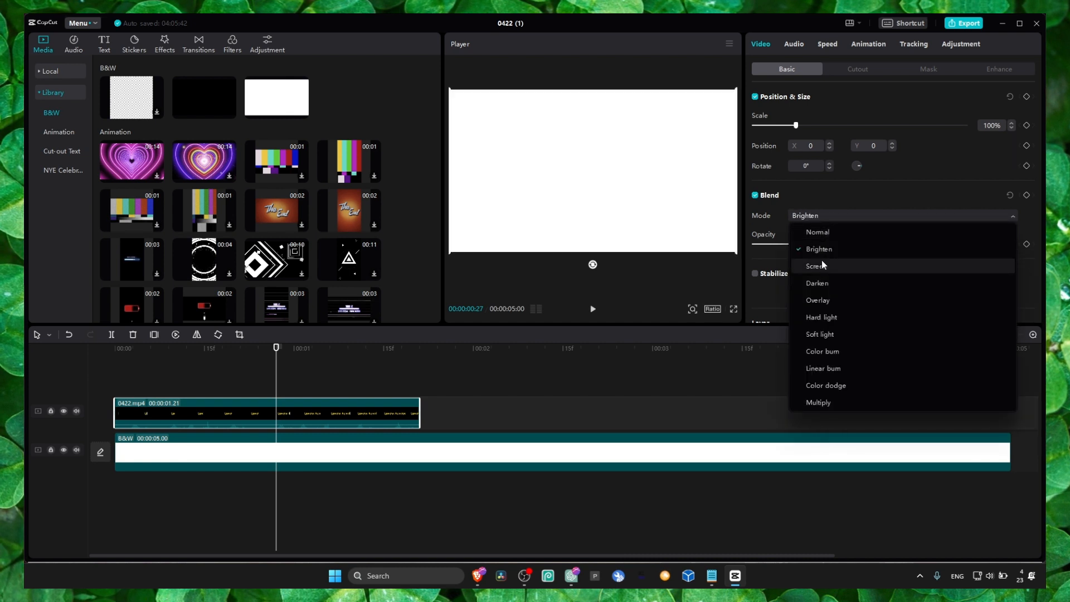
pyautogui.click(821, 262)
pyautogui.click(818, 217)
pyautogui.click(817, 232)
# - Try the Overlay, Hard light and Soft light blend modes on the 0422.mp4 clip above the white clip
pyautogui.click(825, 217)
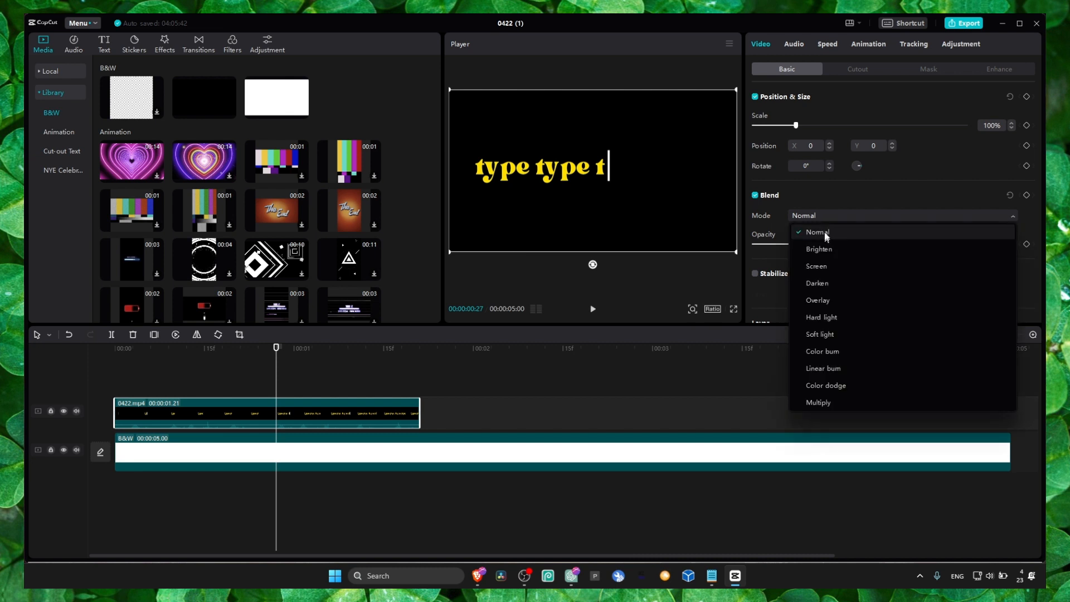
pyautogui.click(824, 300)
pyautogui.click(818, 215)
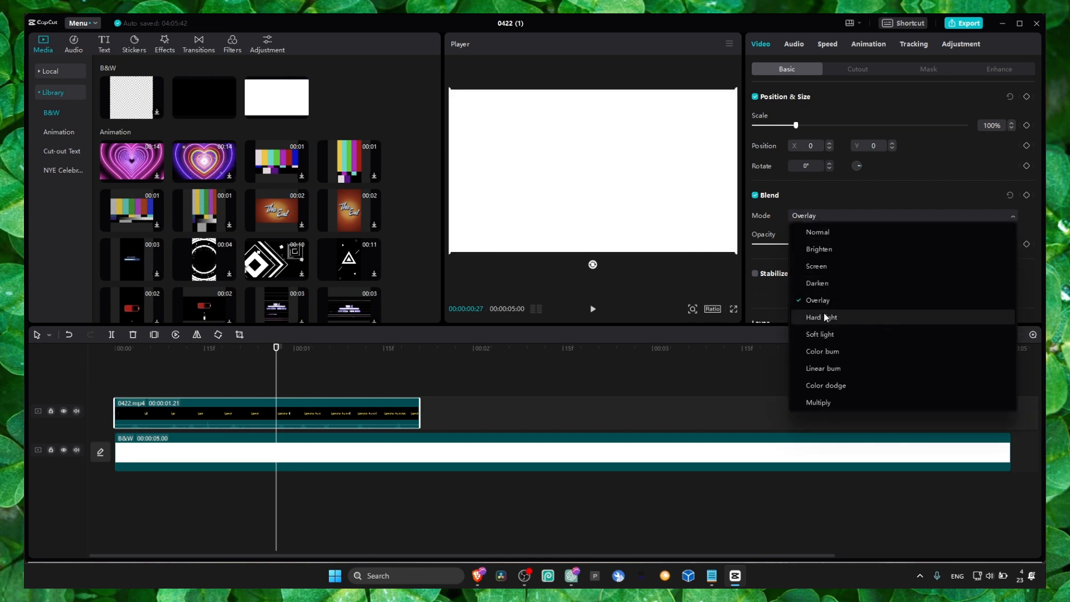
pyautogui.click(822, 317)
pyautogui.click(813, 217)
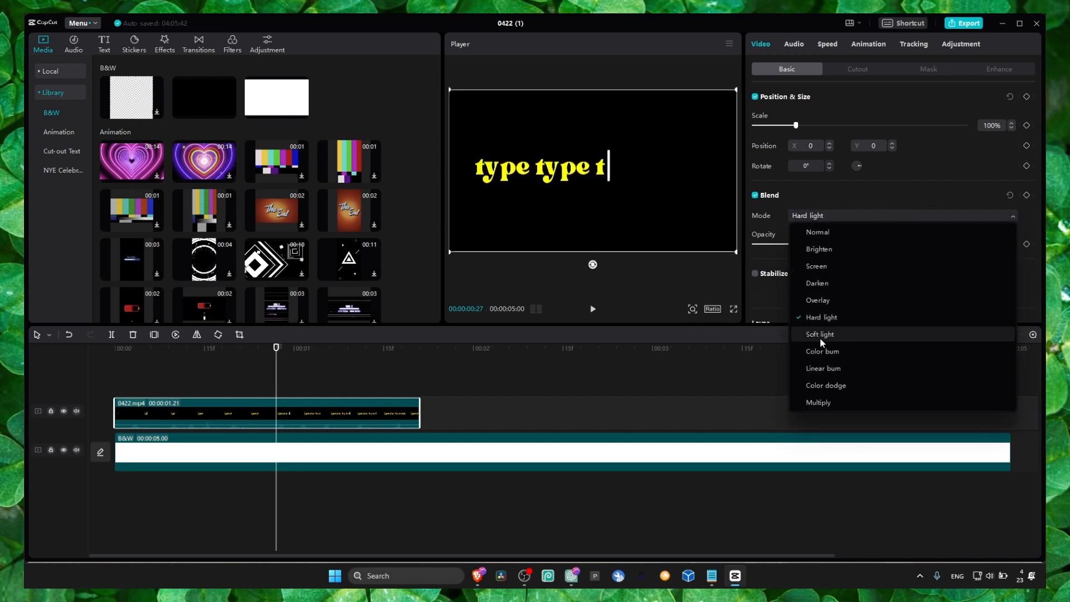
pyautogui.click(820, 337)
# - Try the Color dodge and Linear burn blend modes on the 0422.mp4 clip above the white clip
pyautogui.click(810, 220)
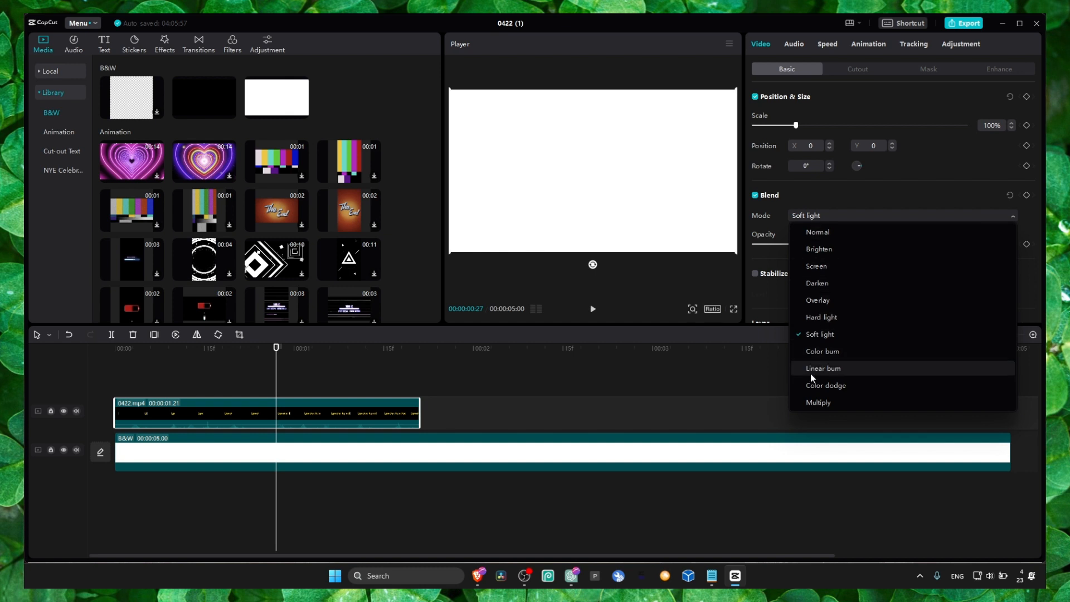
pyautogui.click(825, 384)
pyautogui.click(812, 215)
pyautogui.click(821, 369)
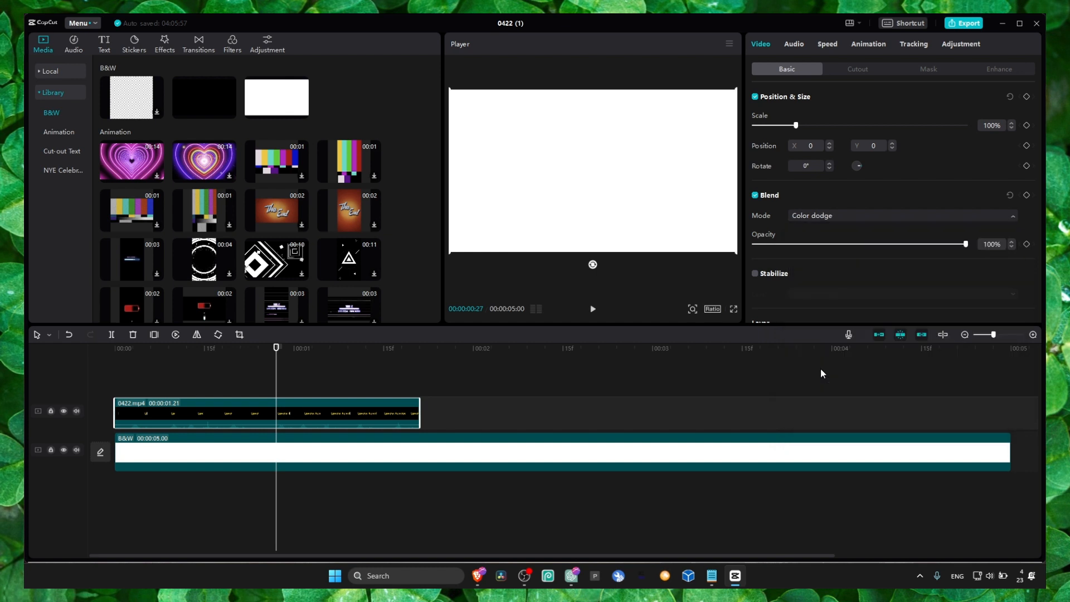
pyautogui.click(809, 217)
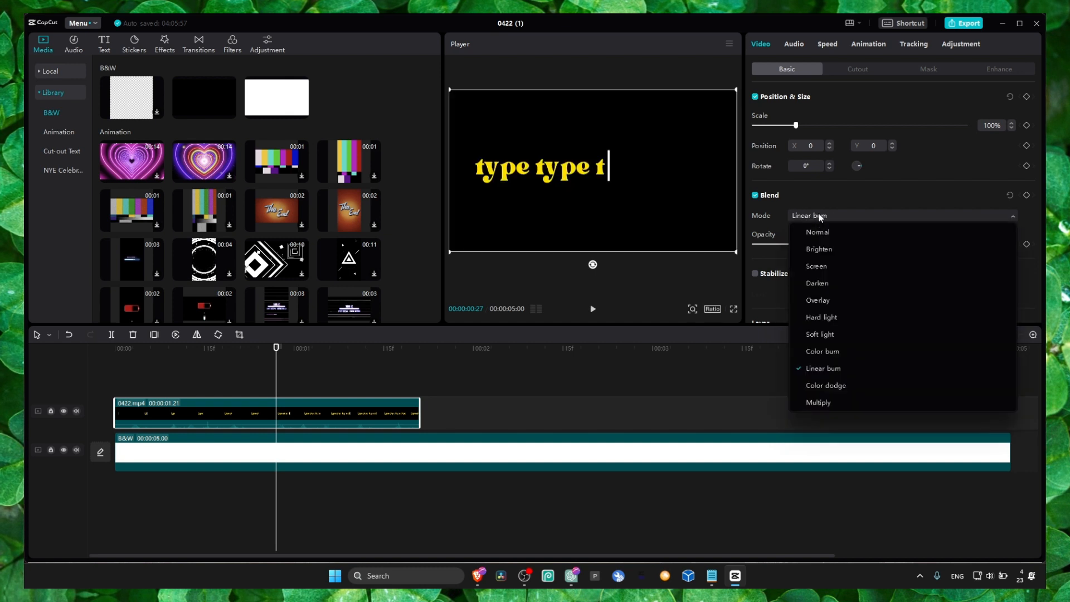
# - Insert the orange "The End" animation from the library at the start of the main track, before the B&W clip, and preview frame 00:00:00:05
pyautogui.click(365, 446)
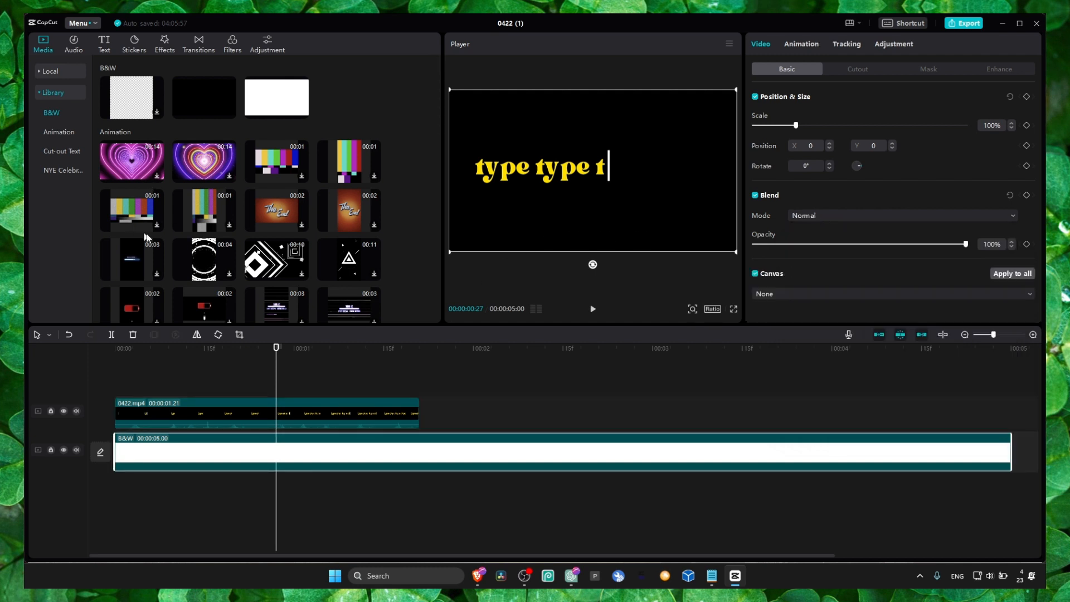
pyautogui.moveTo(282, 217); pyautogui.dragTo(176, 433)
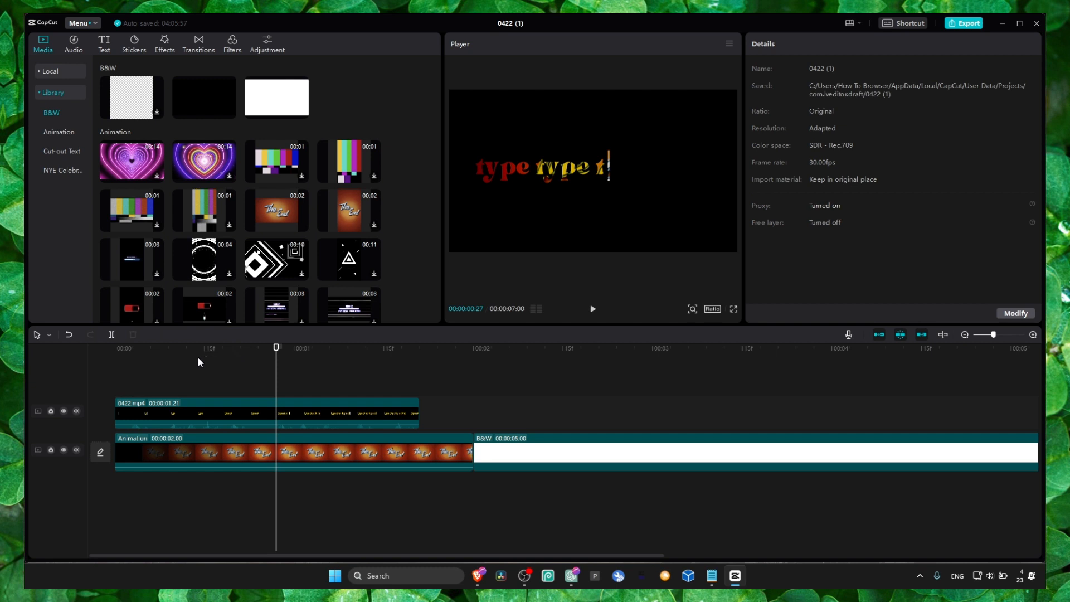
pyautogui.moveTo(276, 351); pyautogui.dragTo(146, 360)
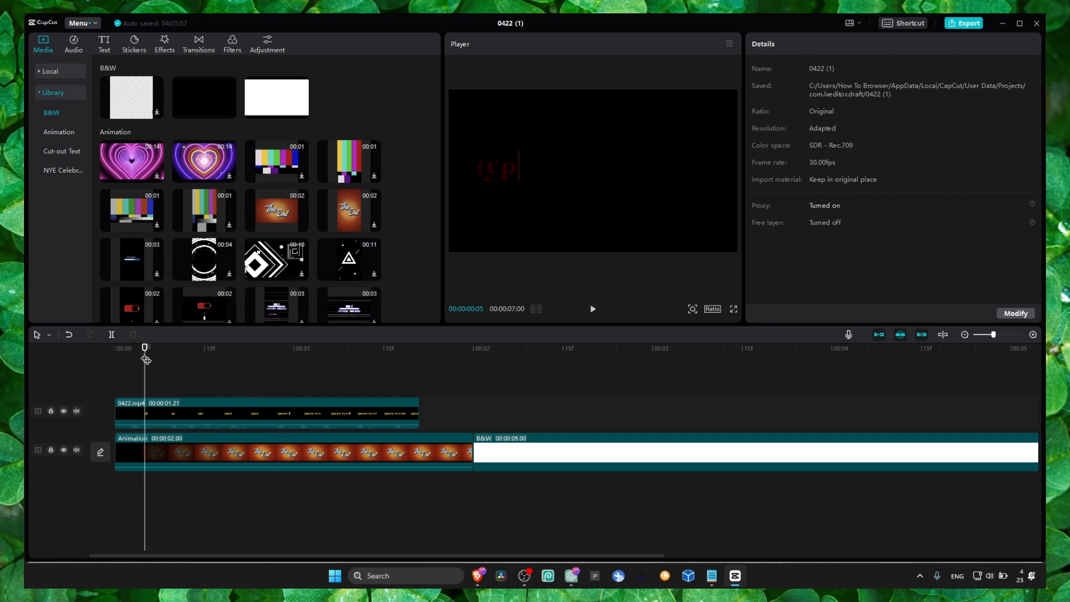
# - Try the Color dodge and Overlay blend modes on the 0422.mp4 clip over the animation, previewing it at 00:00:01:06
pyautogui.click(259, 453)
pyautogui.click(374, 415)
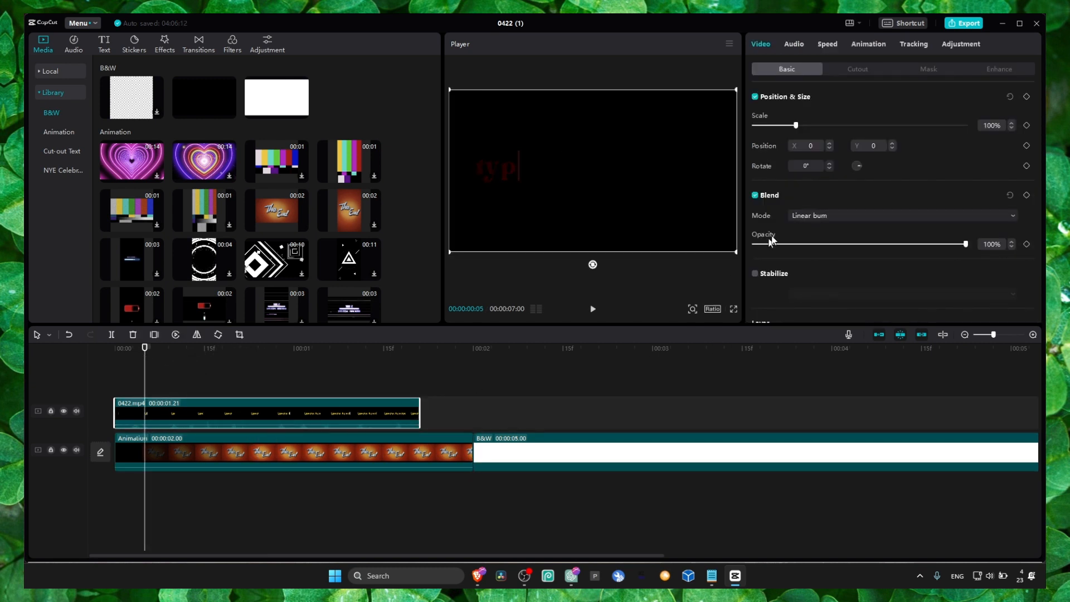
pyautogui.click(801, 218)
pyautogui.click(815, 385)
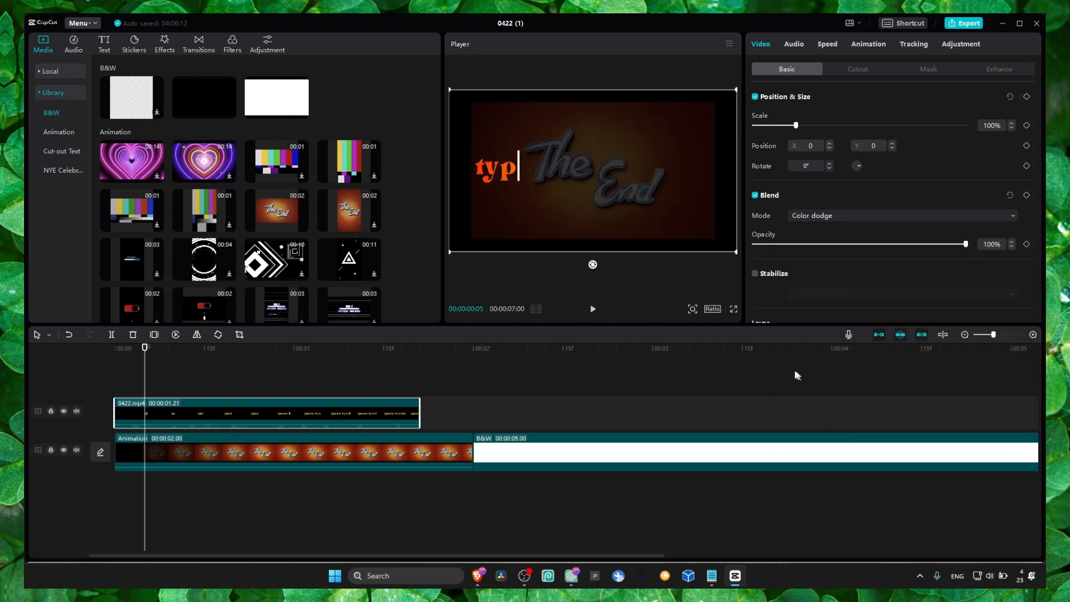
pyautogui.click(805, 218)
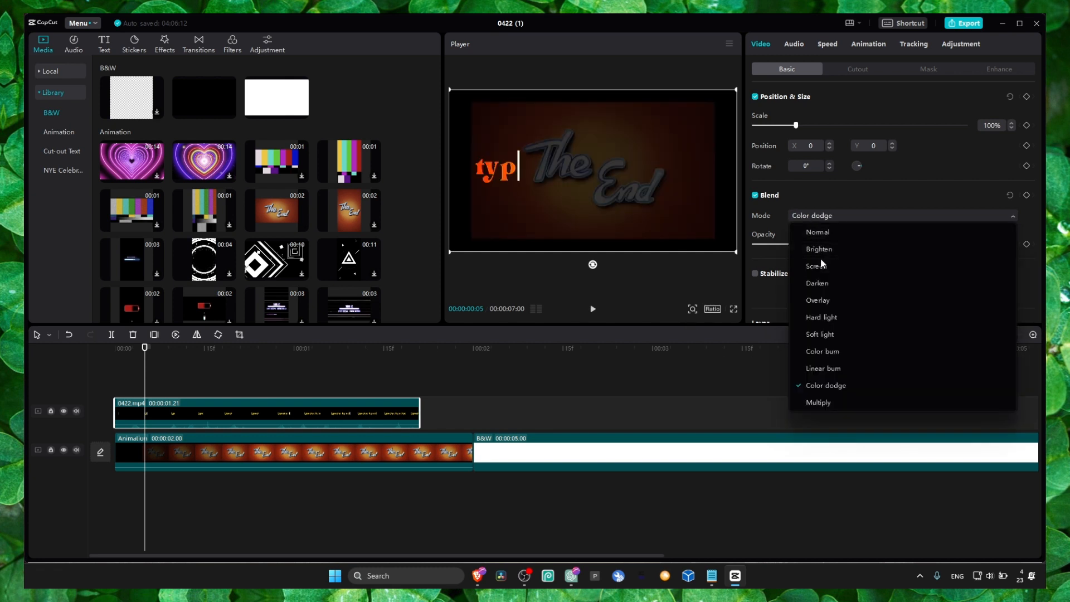
pyautogui.click(833, 299)
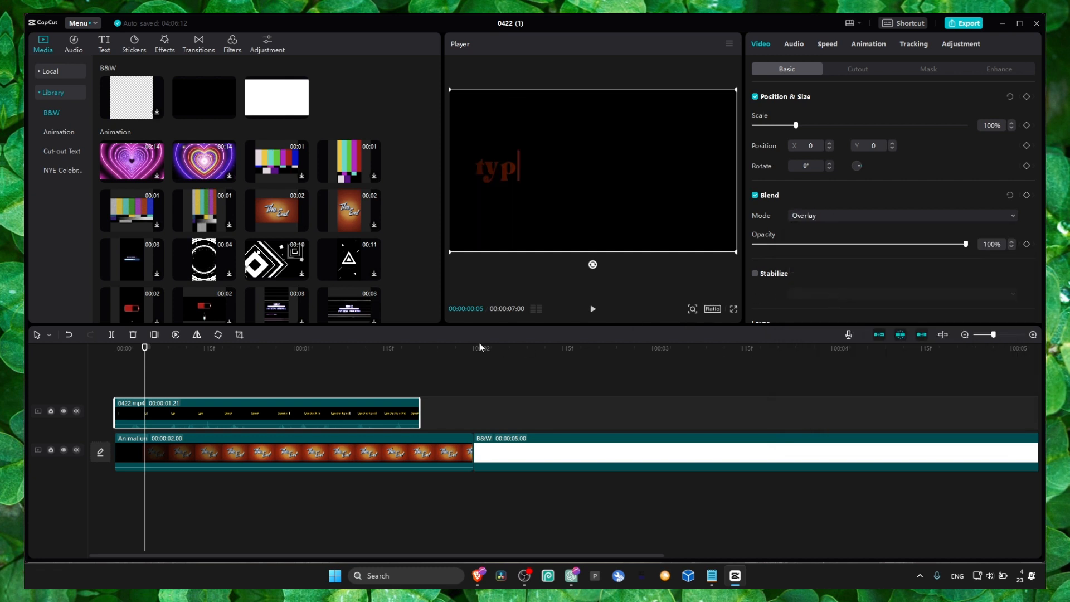
pyautogui.moveTo(260, 346); pyautogui.dragTo(330, 372)
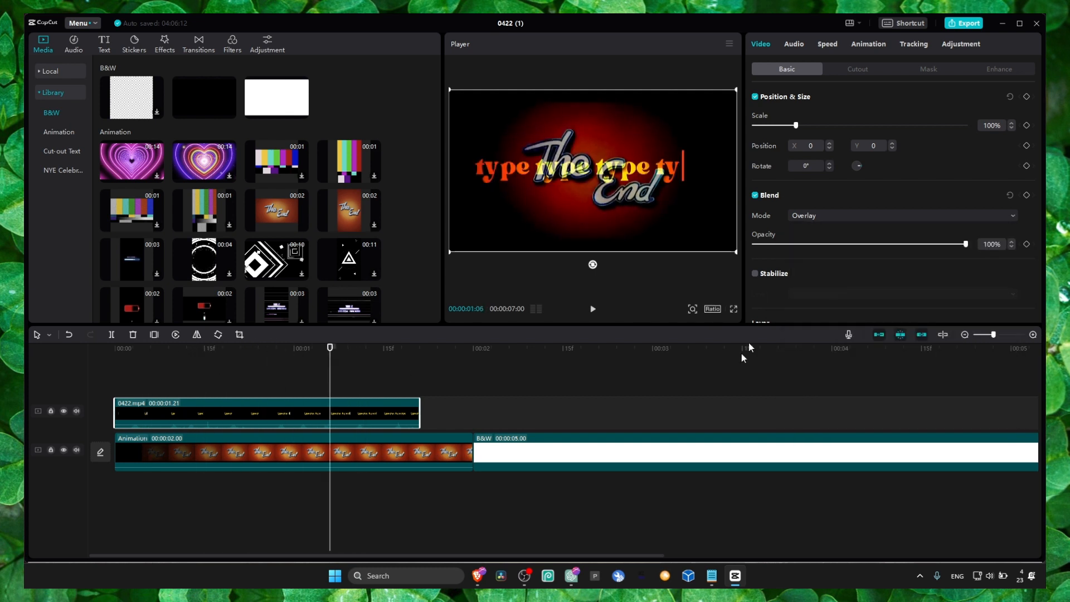
# - Try the Screen, Color dodge and Multiply blend modes on the 0422.mp4 clip over the animation
pyautogui.click(600, 443)
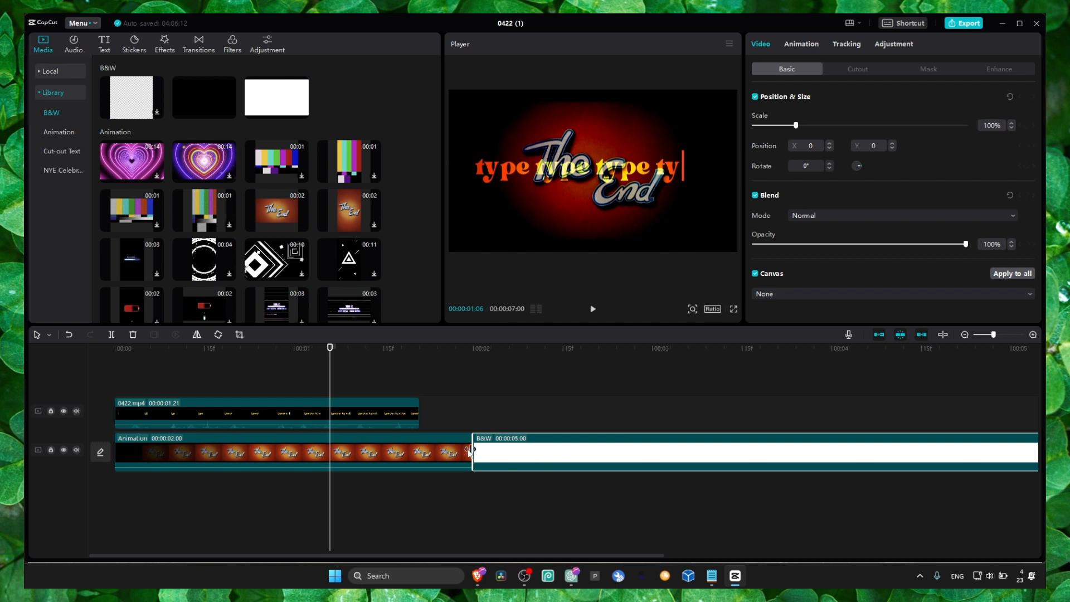
pyautogui.click(362, 387)
pyautogui.click(294, 406)
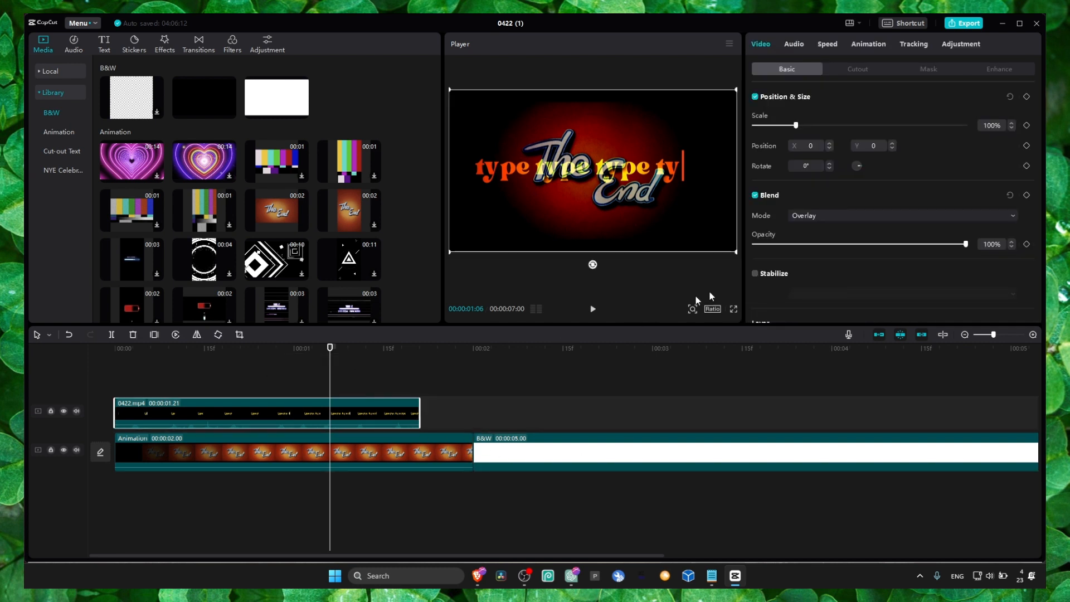
pyautogui.click(811, 214)
pyautogui.click(855, 265)
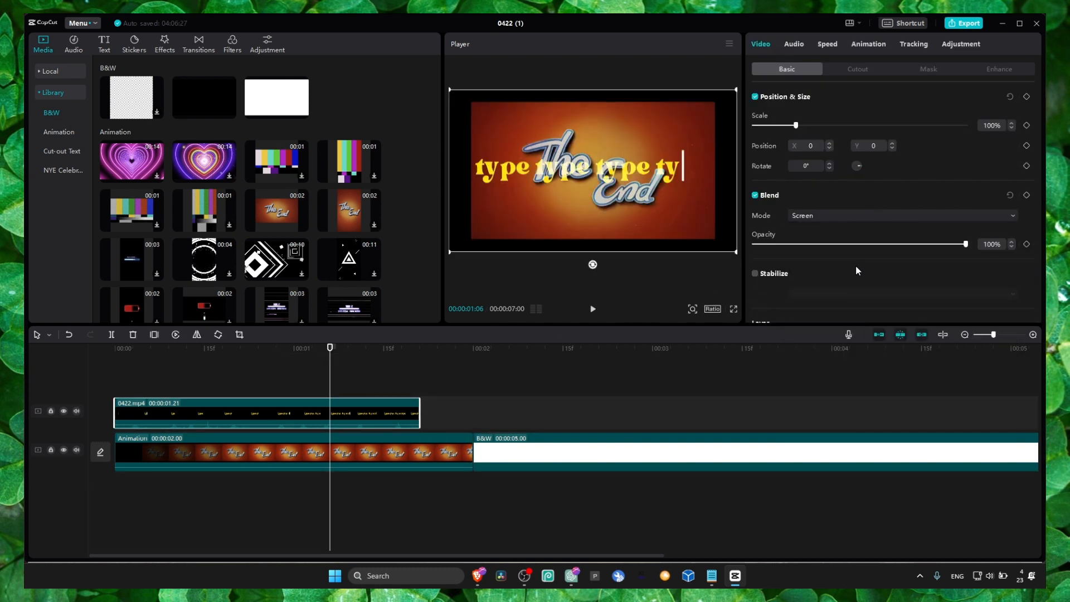
pyautogui.click(814, 216)
pyautogui.click(825, 388)
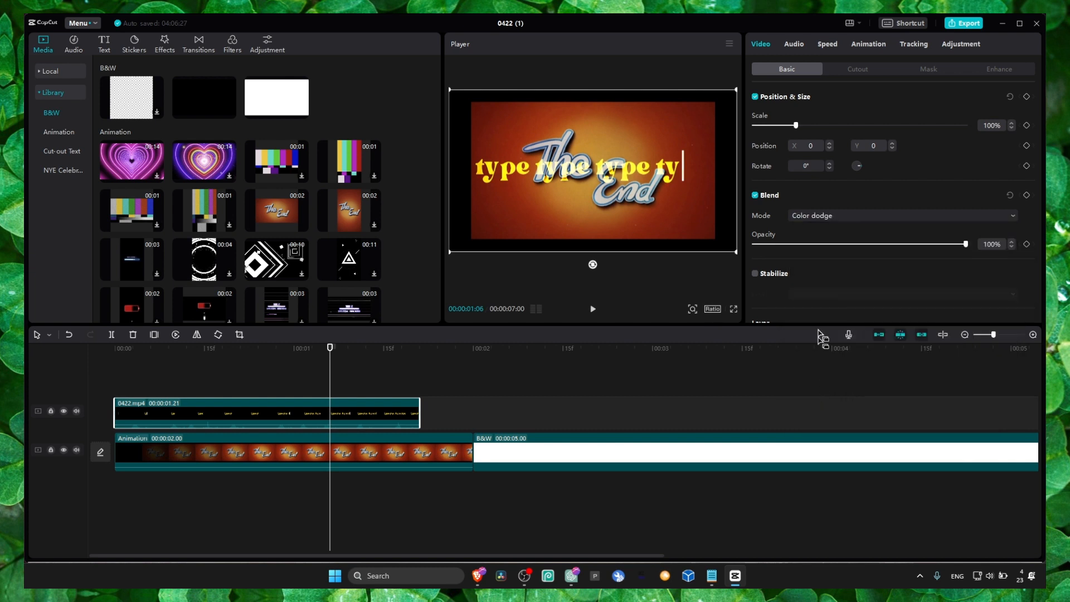
pyautogui.click(814, 214)
pyautogui.click(793, 314)
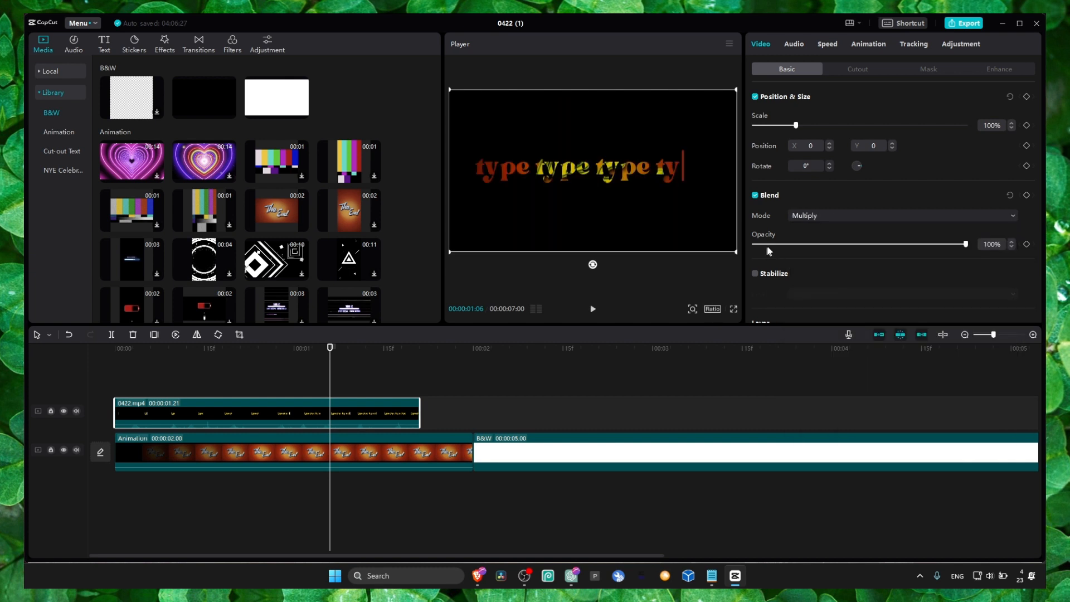
# - Scale the 0422.mp4 clip to 103% and set its blend mode to Brighten, previewing at 00:00:01:11
pyautogui.moveTo(340, 350)
pyautogui.mouseDown()
pyautogui.moveTo(243, 352)
pyautogui.moveTo(360, 351)
pyautogui.mouseUp()
pyautogui.moveTo(797, 127)
pyautogui.mouseDown()
pyautogui.moveTo(966, 143)
pyautogui.moveTo(773, 143)
pyautogui.moveTo(918, 140)
pyautogui.moveTo(795, 142)
pyautogui.mouseUp()
pyautogui.click(805, 216)
pyautogui.click(831, 249)
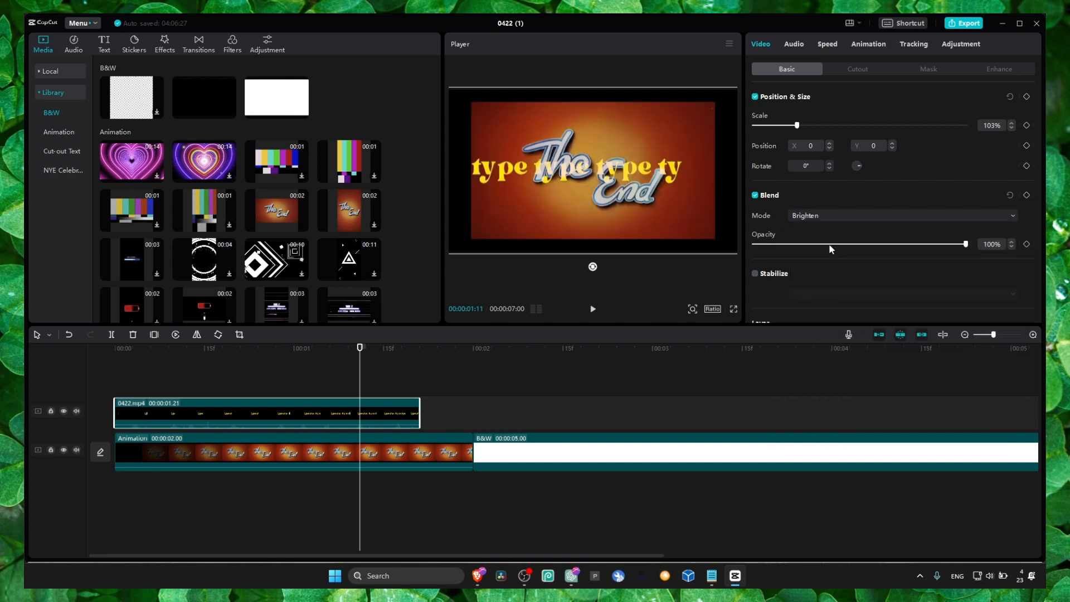
# - Try the Screen and Darken blend modes on the enlarged 0422.mp4 clip
pyautogui.click(828, 214)
pyautogui.click(828, 225)
pyautogui.click(828, 216)
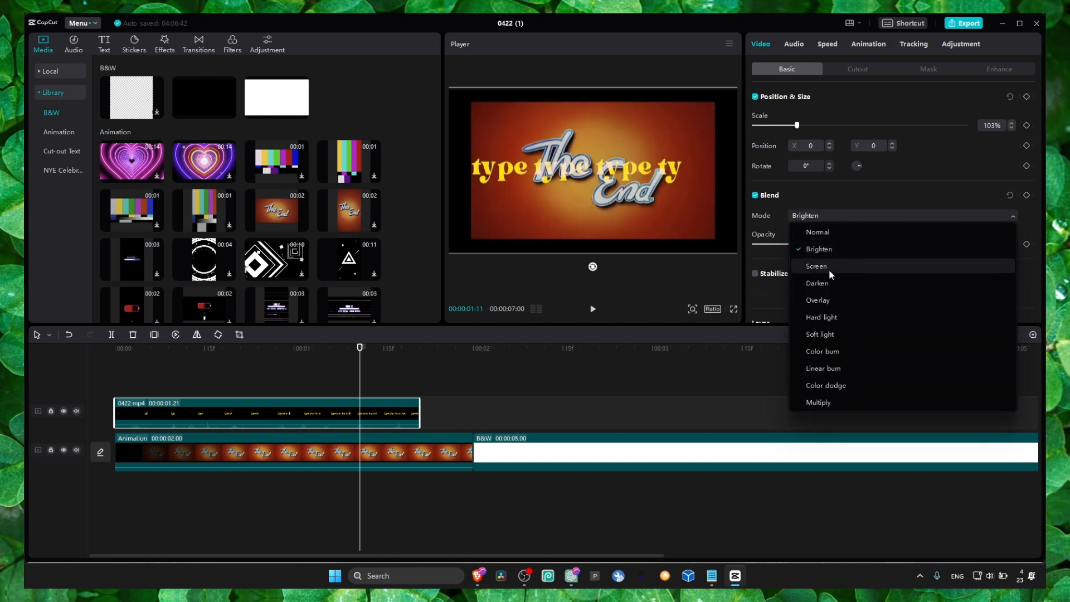
pyautogui.click(828, 269)
pyautogui.click(811, 215)
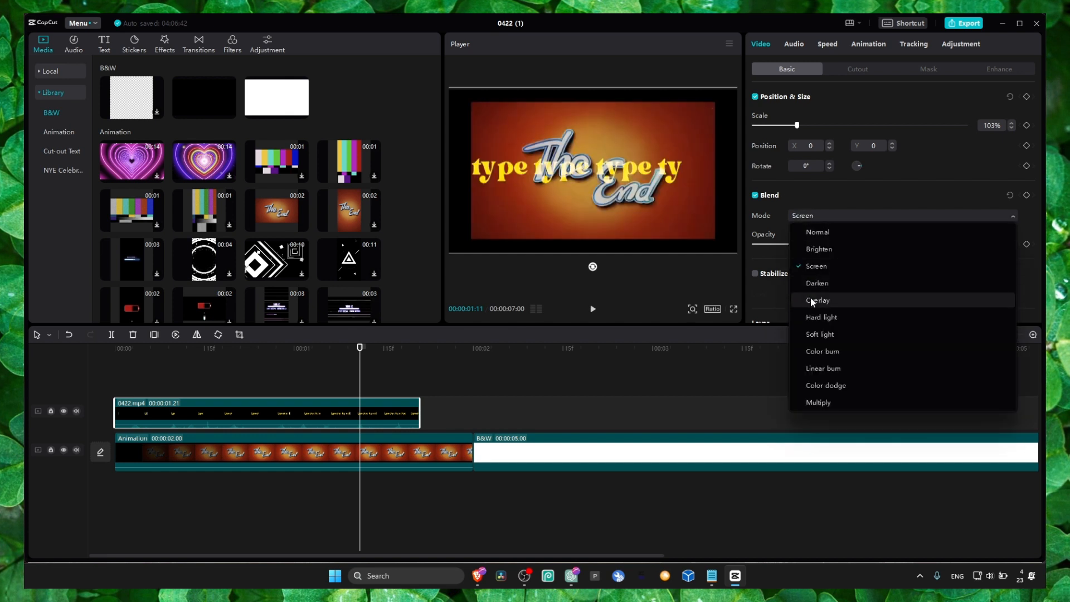
pyautogui.click(811, 284)
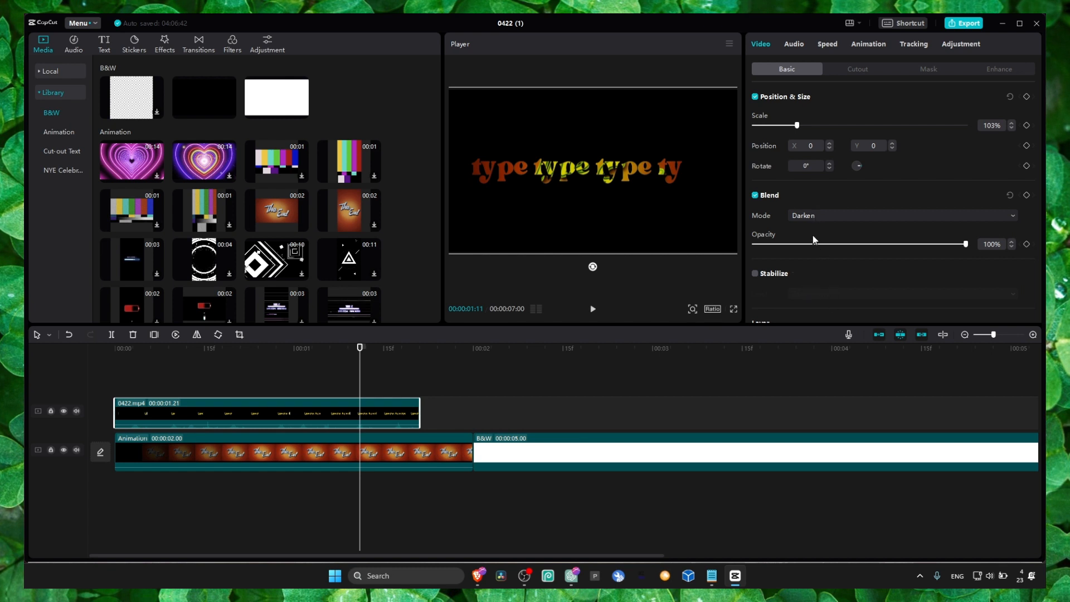
# - Set the 0422.mp4 clip's blend mode to Soft light and collapse the Blend settings
pyautogui.click(808, 217)
pyautogui.click(842, 333)
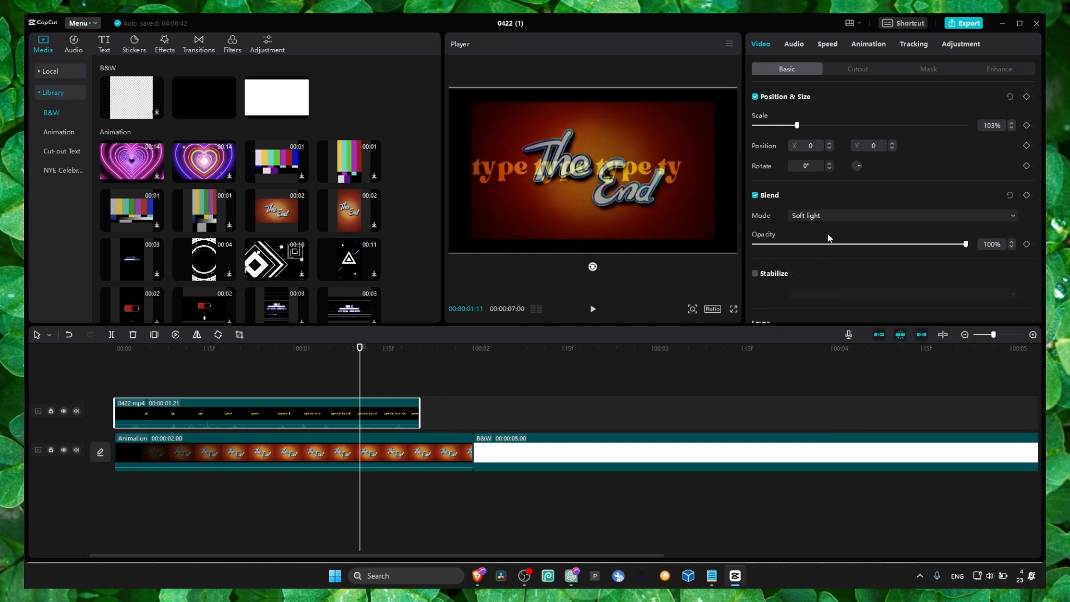
pyautogui.click(827, 217)
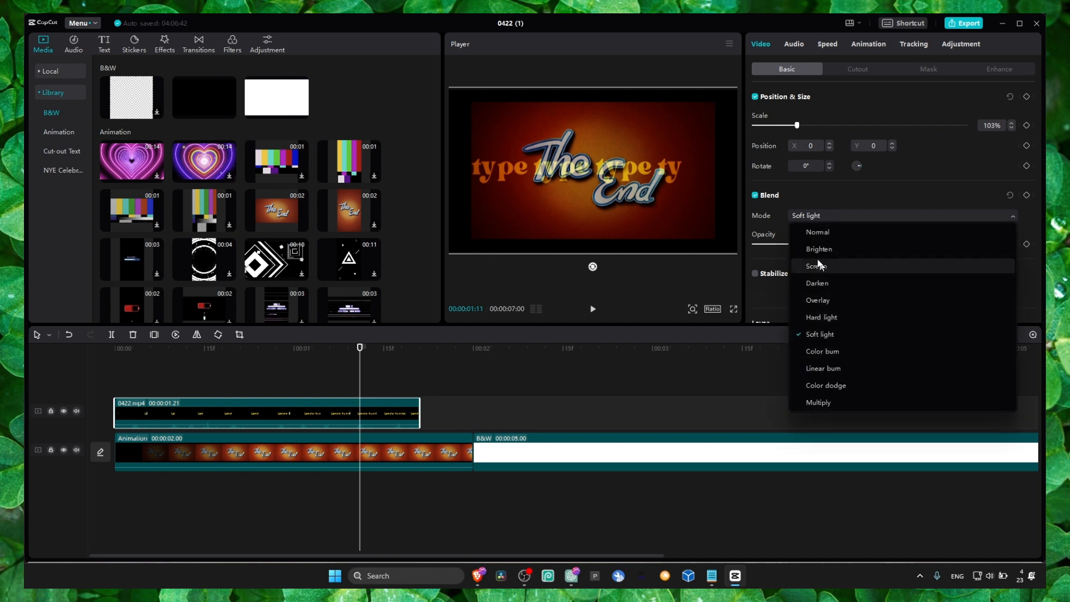
pyautogui.click(830, 201)
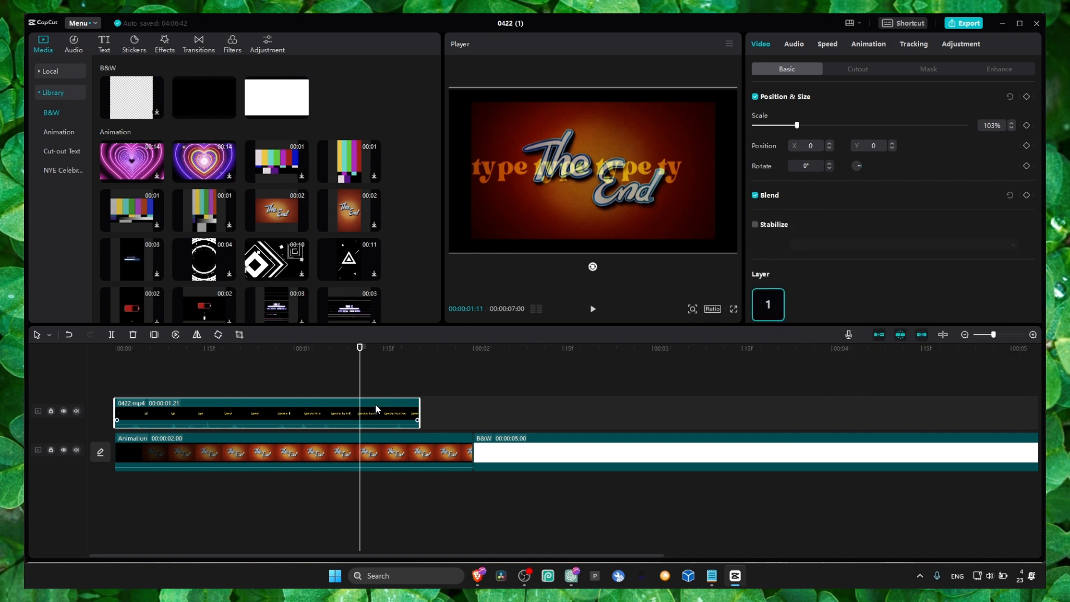
# - Paste two copies of the 0422.mp4 clip on tracks above the original and align both with the start of the timeline
pyautogui.hotkey('ctrl', 'v')
pyautogui.moveTo(396, 401); pyautogui.dragTo(131, 400)
pyautogui.hotkey('ctrl', 'v')
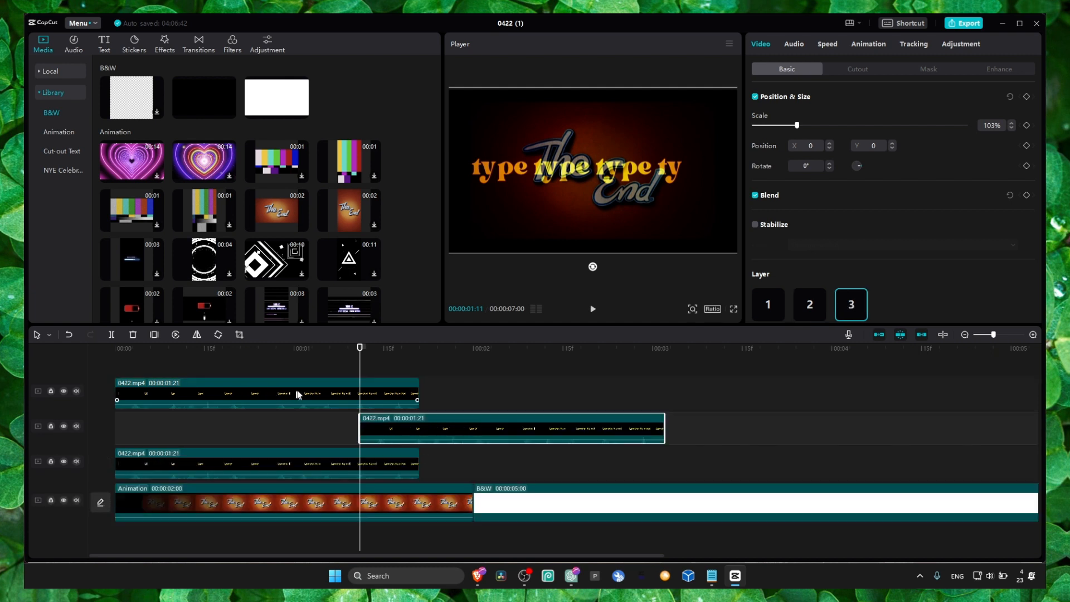
pyautogui.moveTo(495, 410); pyautogui.dragTo(243, 423)
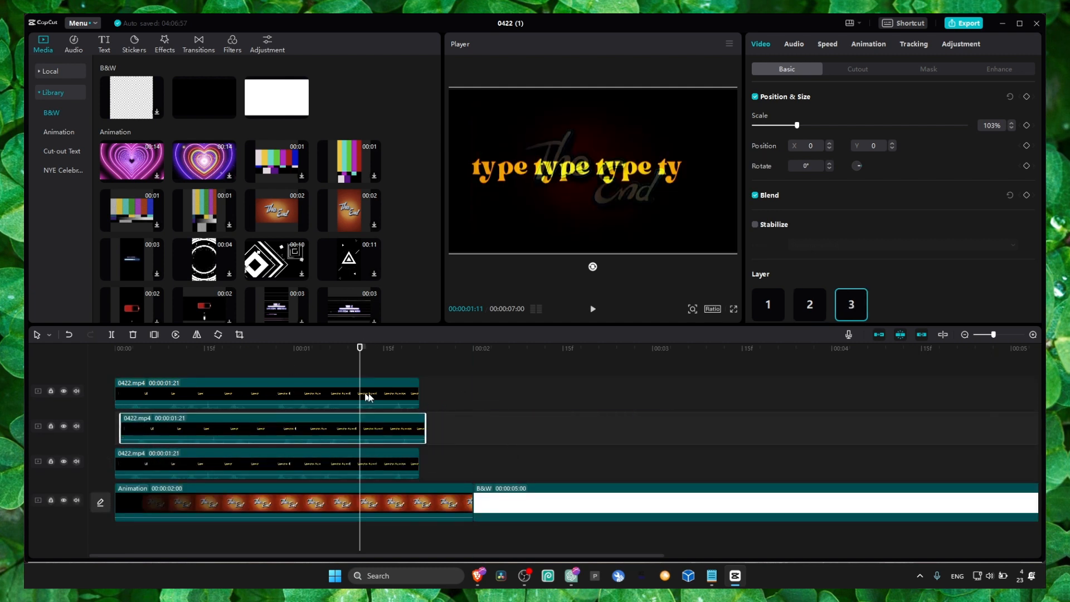
pyautogui.moveTo(334, 428); pyautogui.dragTo(329, 428)
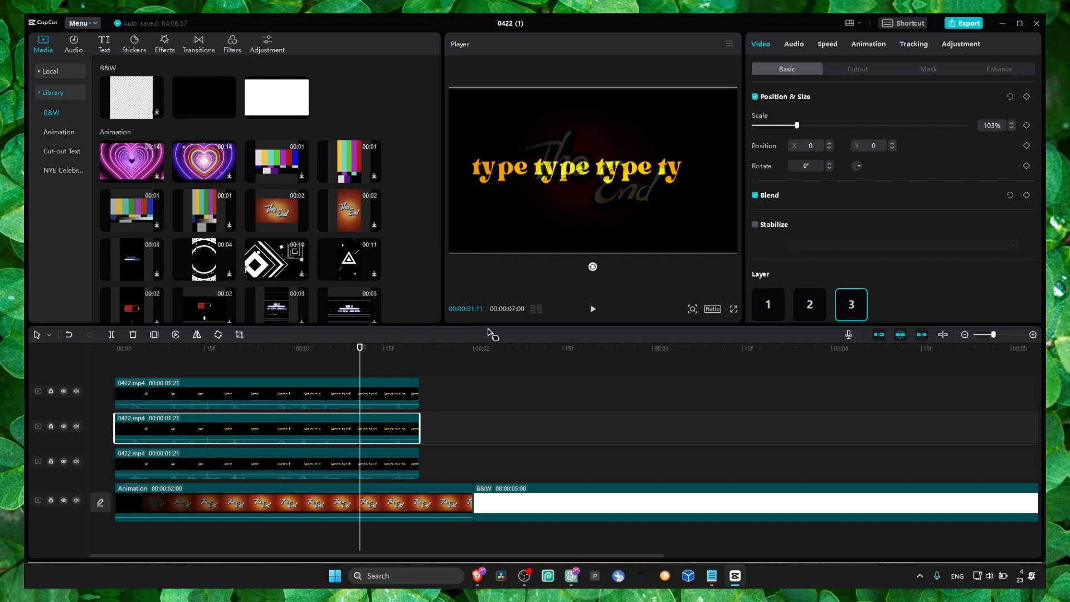
pyautogui.click(524, 576)
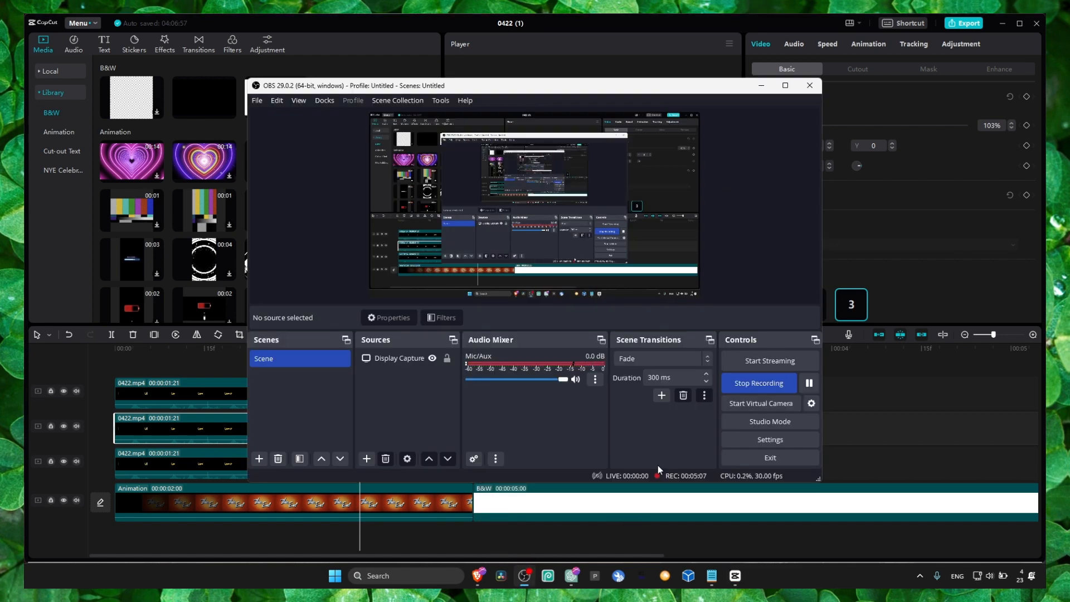
pyautogui.click(760, 85)
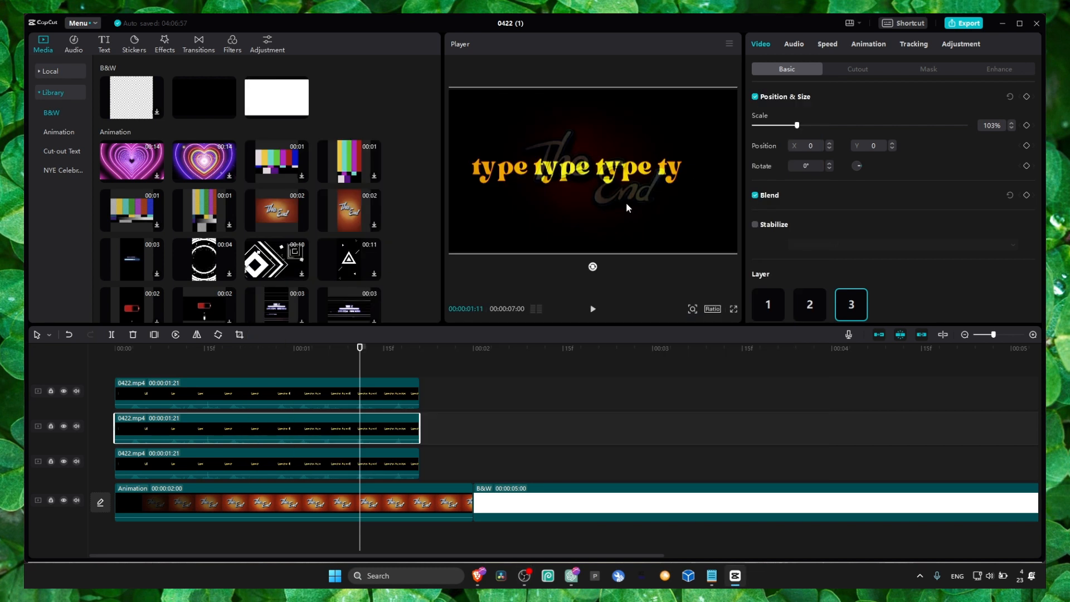